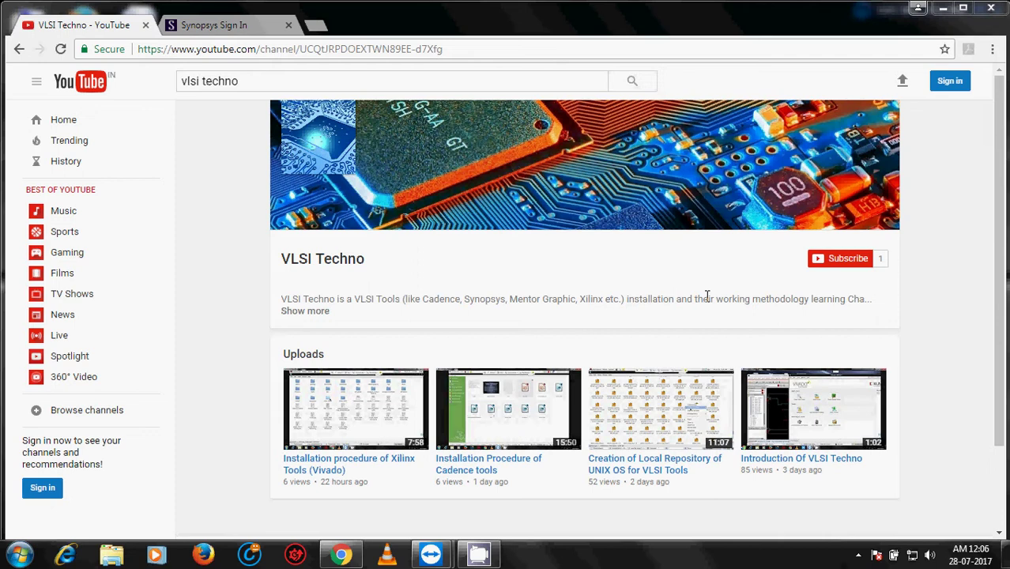
# View the Synopsys SolvNet sign-in page, and return to the VLSI Techno YouTube channel page
pyautogui.click(225, 24)
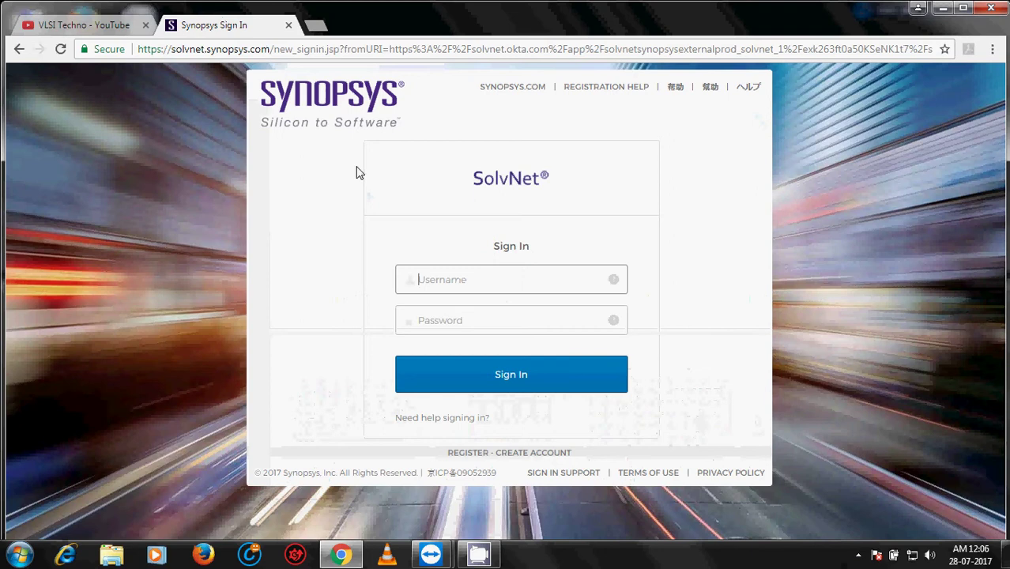
pyautogui.click(85, 26)
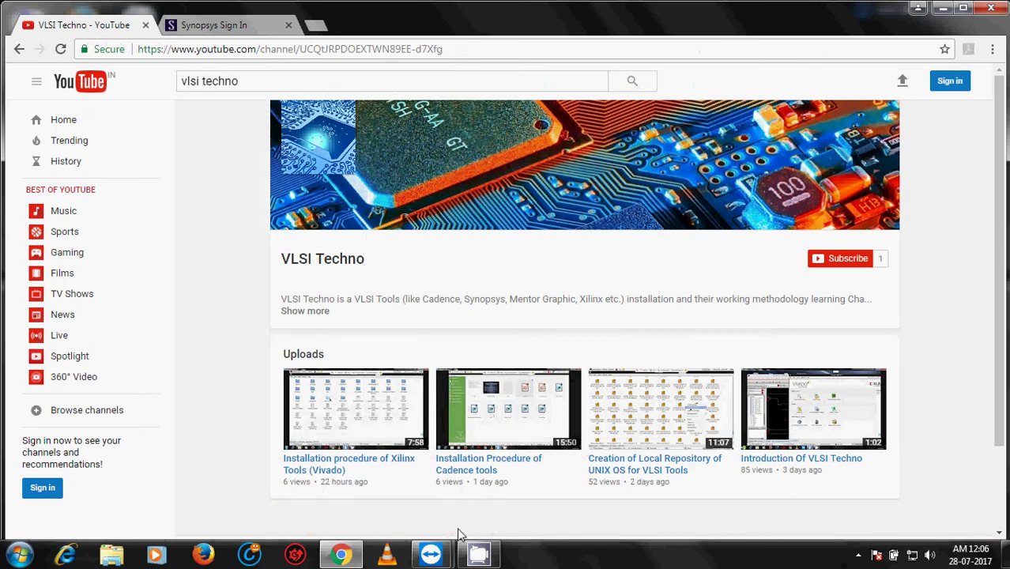
# Switch to the remote Linux desktop in TeamViewer and open the synopsys folder in home
pyautogui.moveTo(431, 554)
pyautogui.click(499, 487)
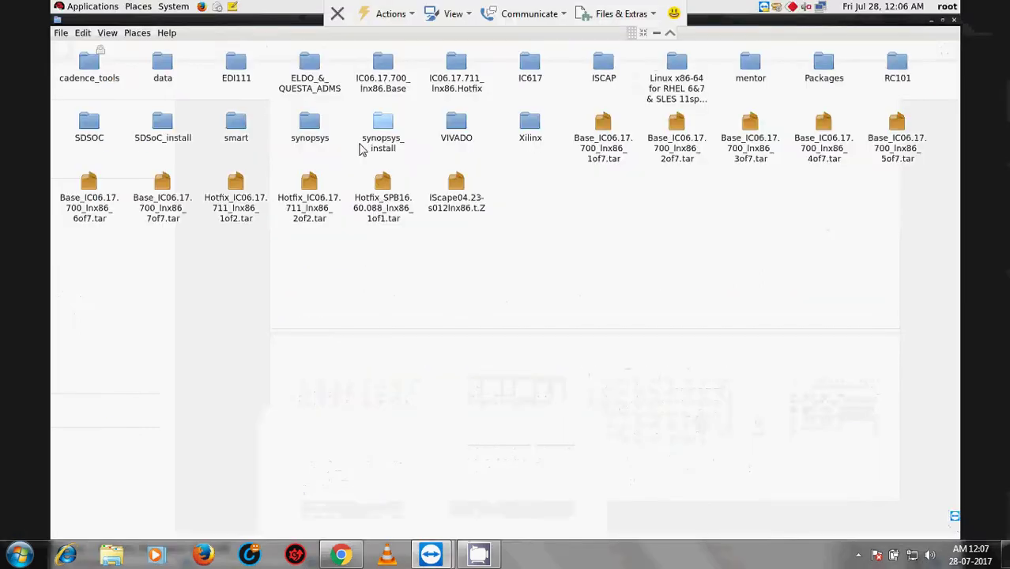
pyautogui.doubleClick(309, 131)
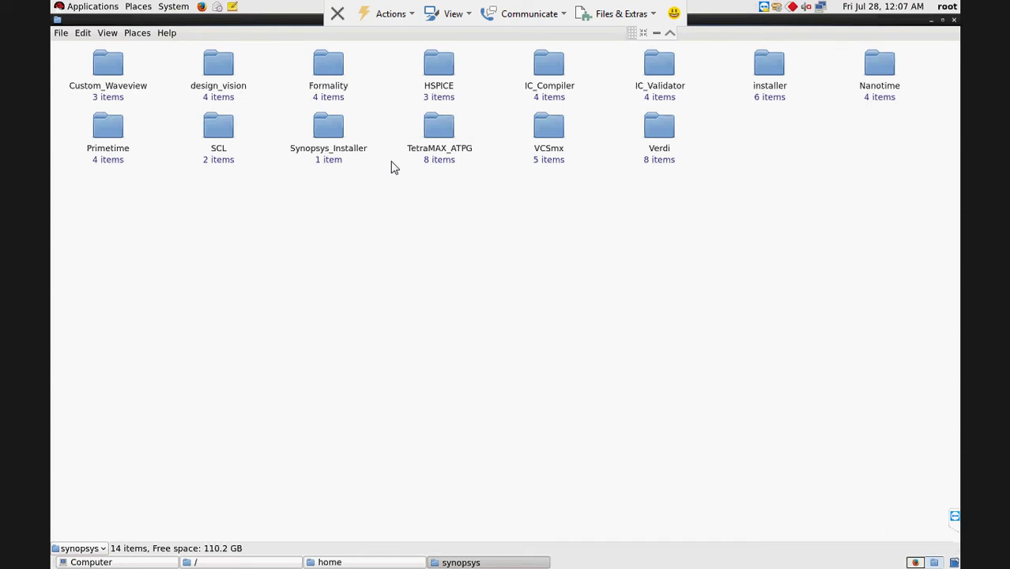
# Examine the contents of the Linux and Windows subfolders of the SCL folder, and close their windows
pyautogui.doubleClick(223, 138)
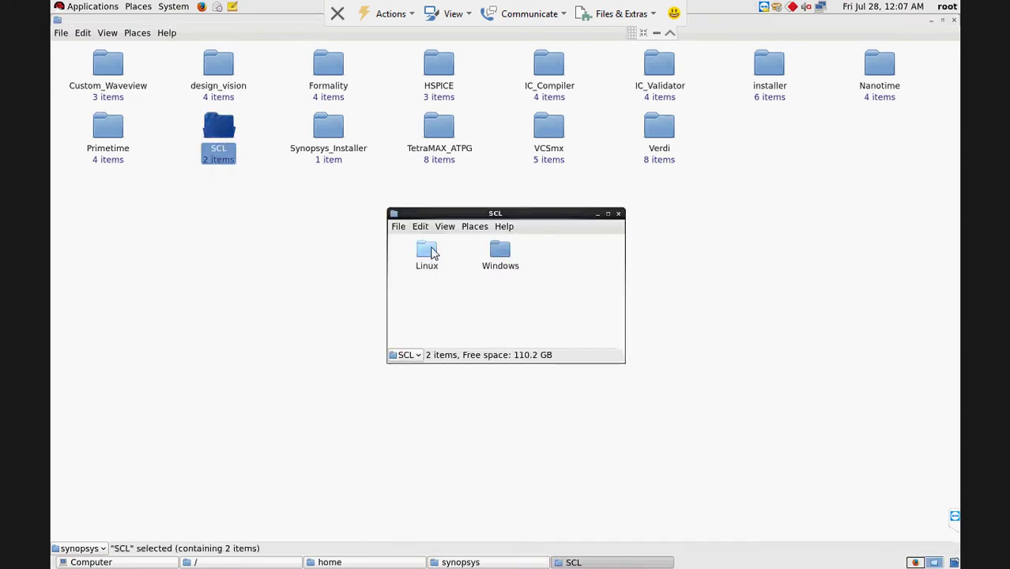
pyautogui.doubleClick(424, 259)
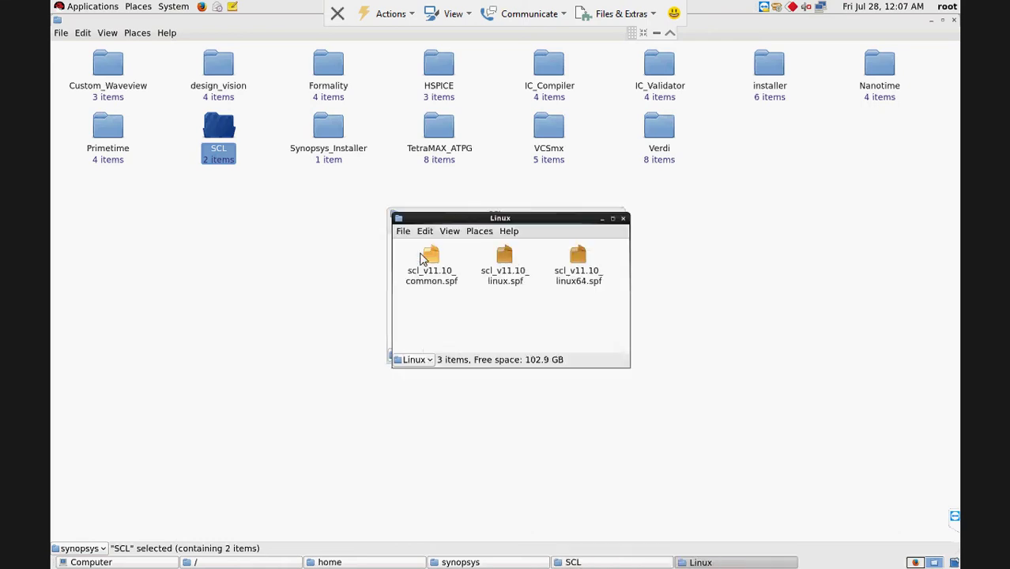
pyautogui.click(622, 218)
pyautogui.doubleClick(506, 265)
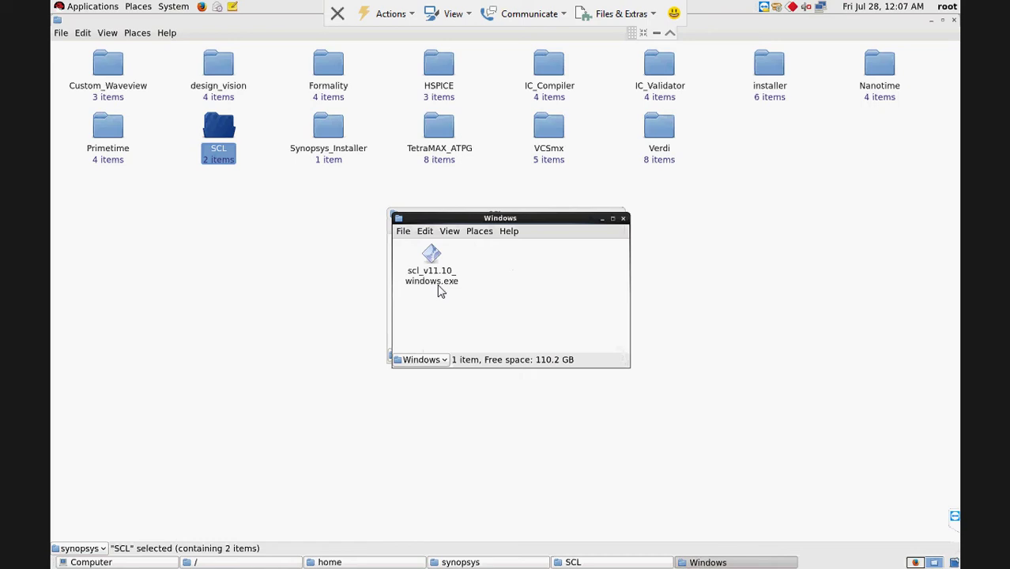
pyautogui.click(622, 218)
pyautogui.click(618, 213)
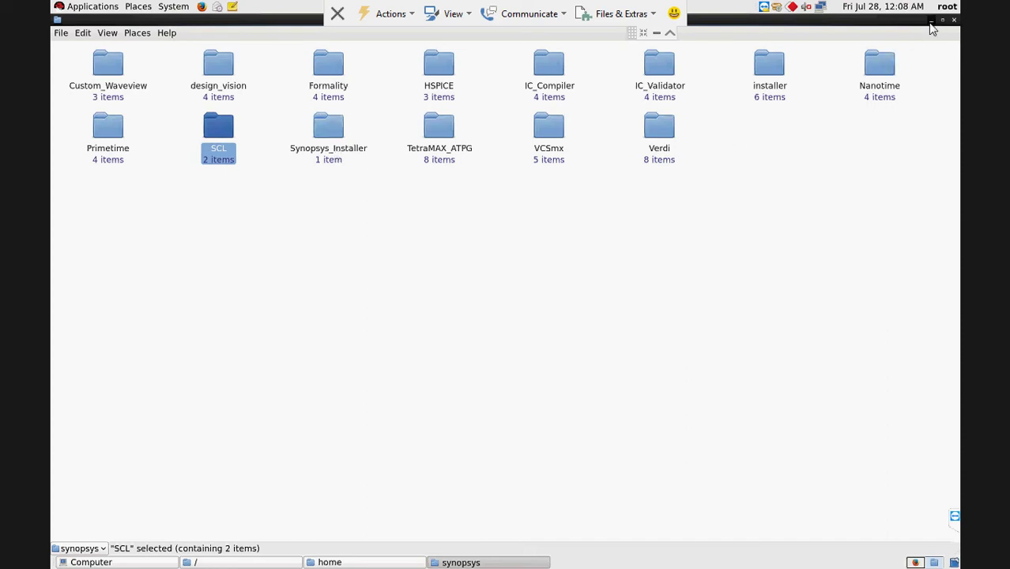
# Return to the home folder and create a new folder there named Synopsys_tools_installation
pyautogui.press('BackSpace')
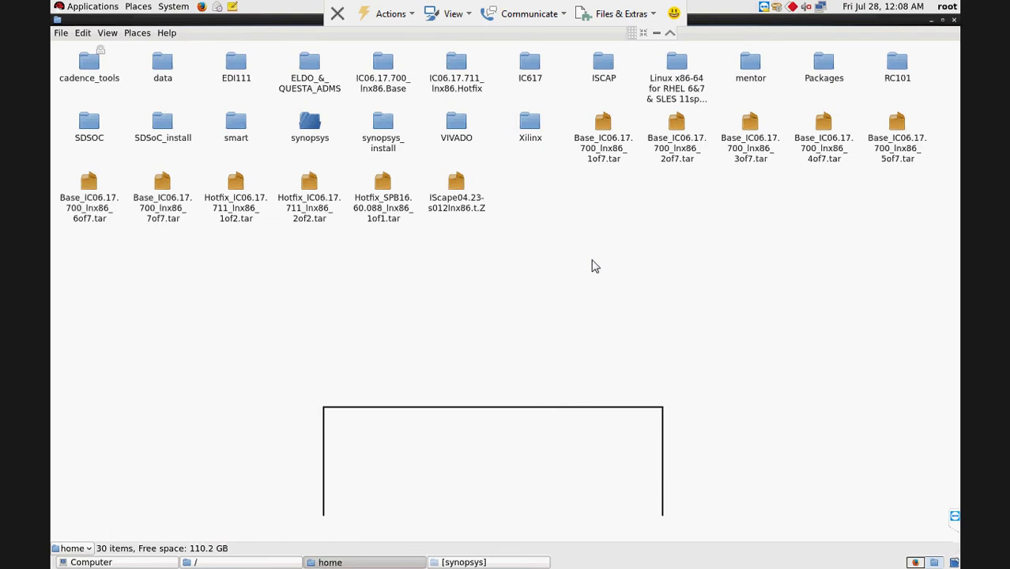
pyautogui.rightClick(592, 260)
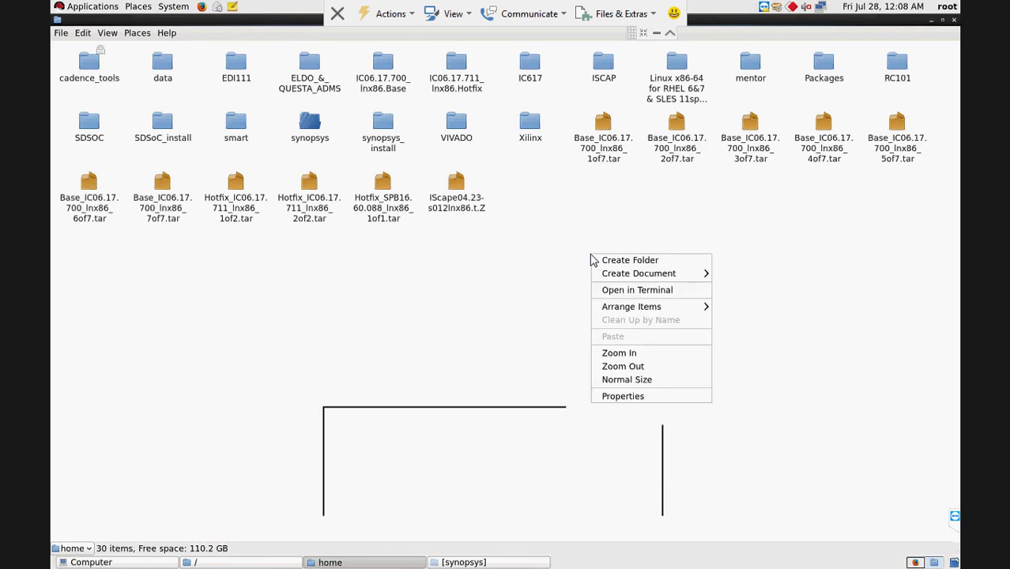
pyautogui.click(635, 261)
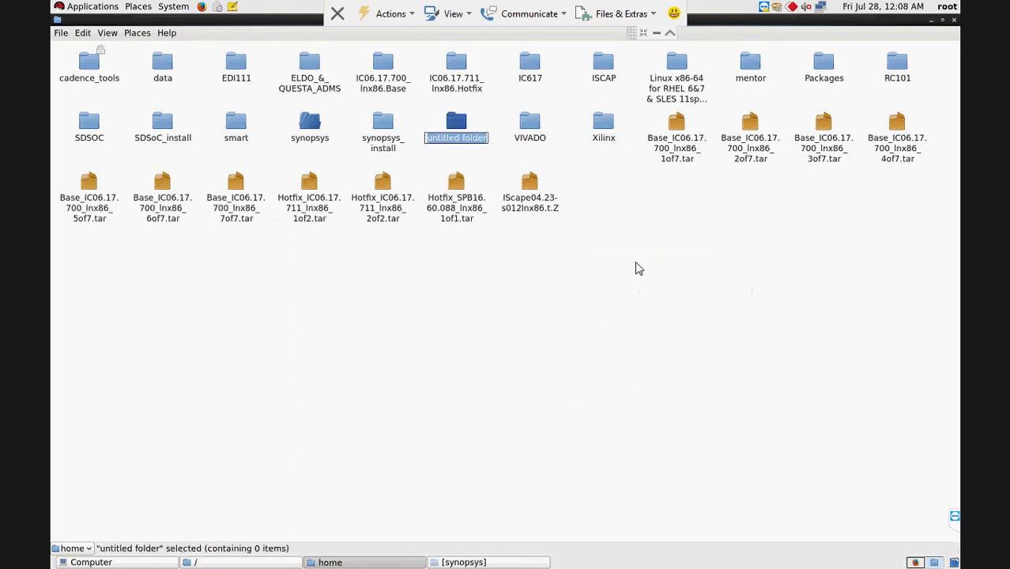
pyautogui.write('Sy')
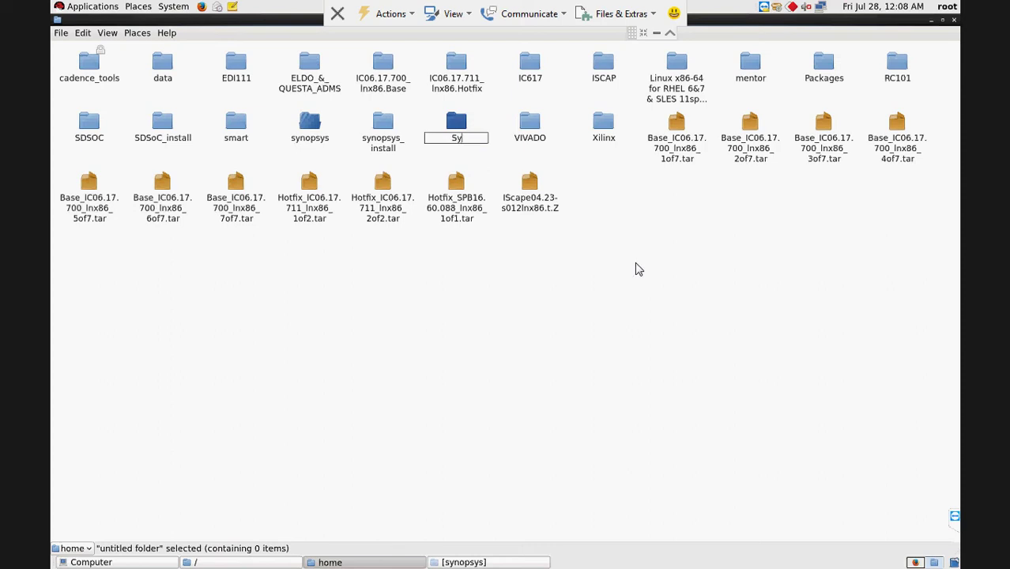
pyautogui.write('nopsys')
pyautogui.write(' tools_')
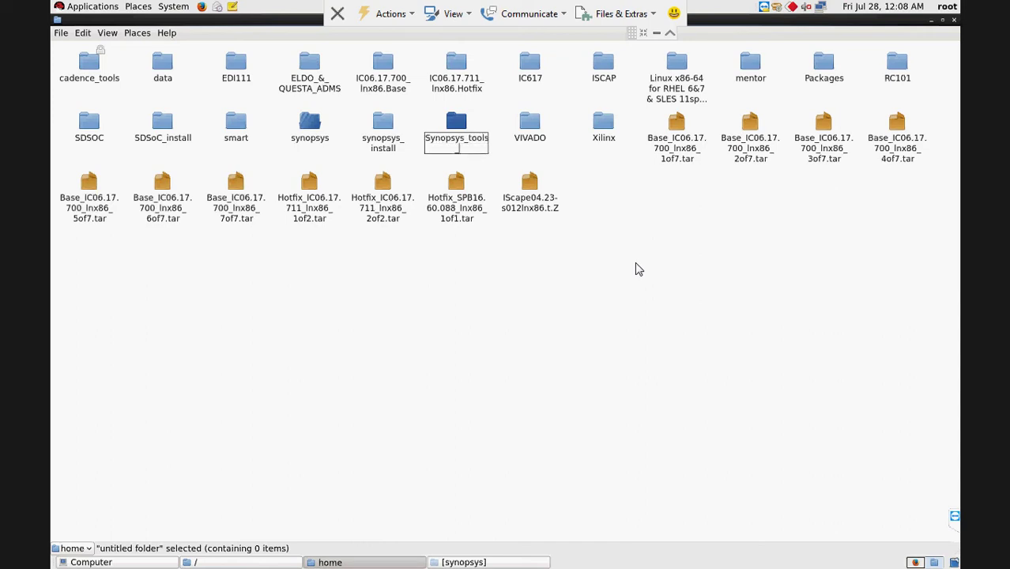
pyautogui.write(' installation')
pyautogui.click(522, 313)
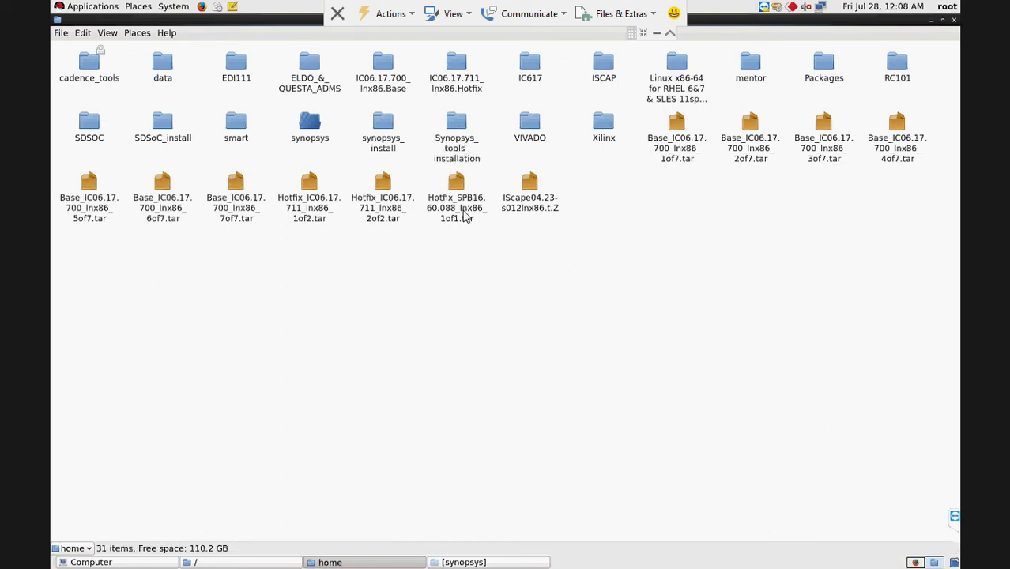
# Open a terminal in the synopsys folder and place its window centrally over the folder view
pyautogui.click(315, 124)
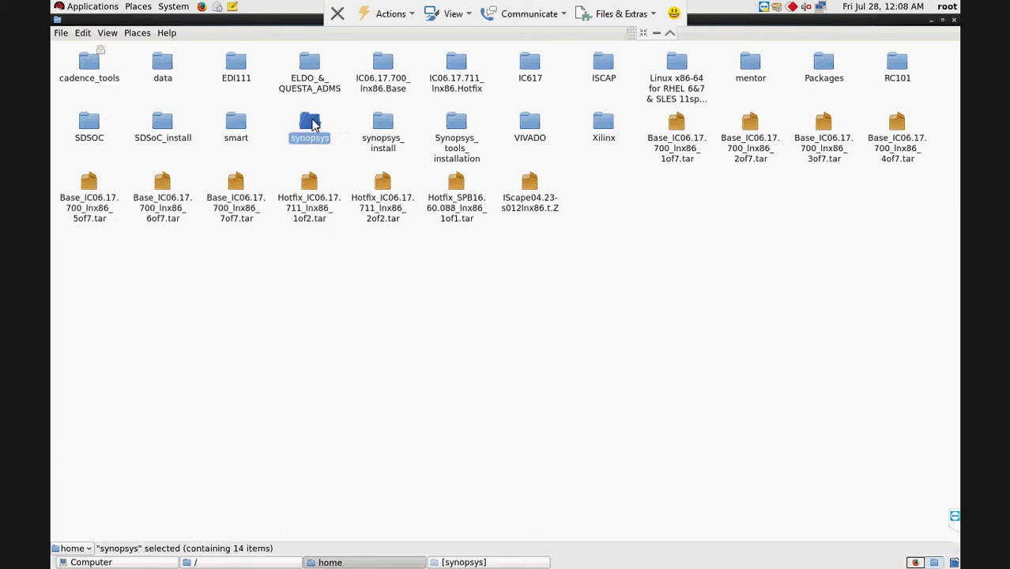
pyautogui.doubleClick(315, 124)
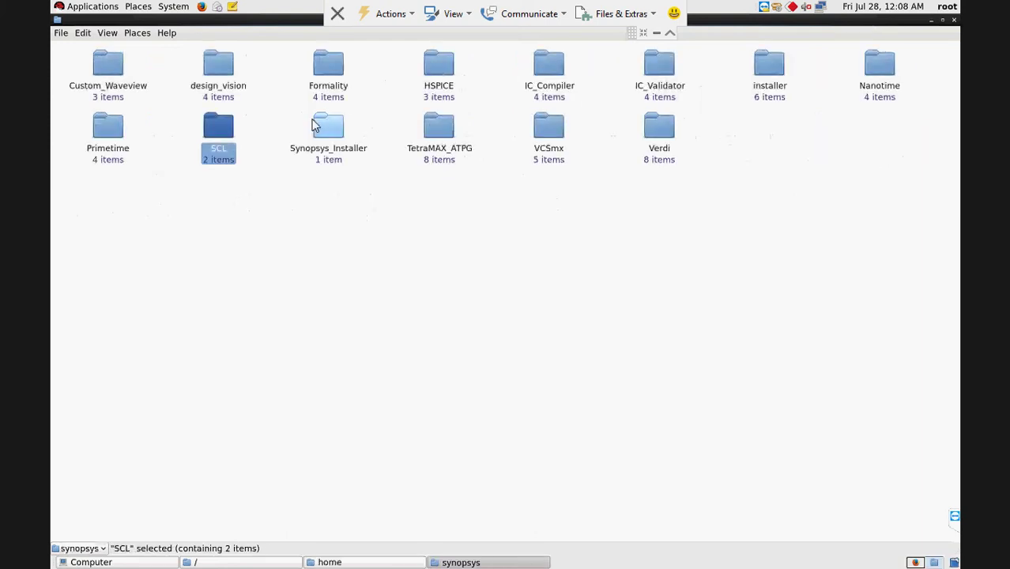
pyautogui.rightClick(402, 234)
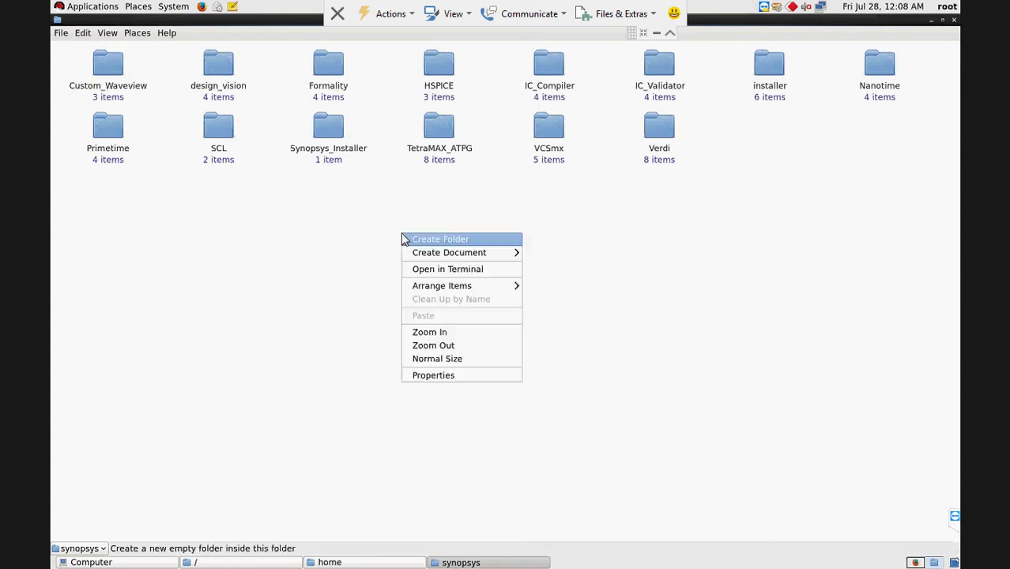
pyautogui.click(452, 270)
pyautogui.moveTo(194, 33); pyautogui.dragTo(627, 354)
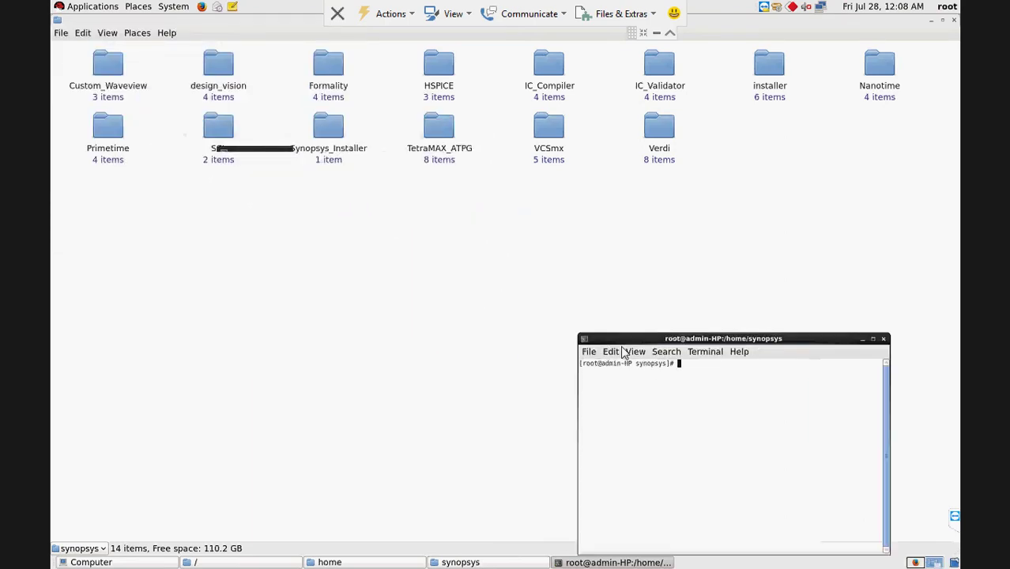
pyautogui.click(636, 351)
pyautogui.click(670, 393)
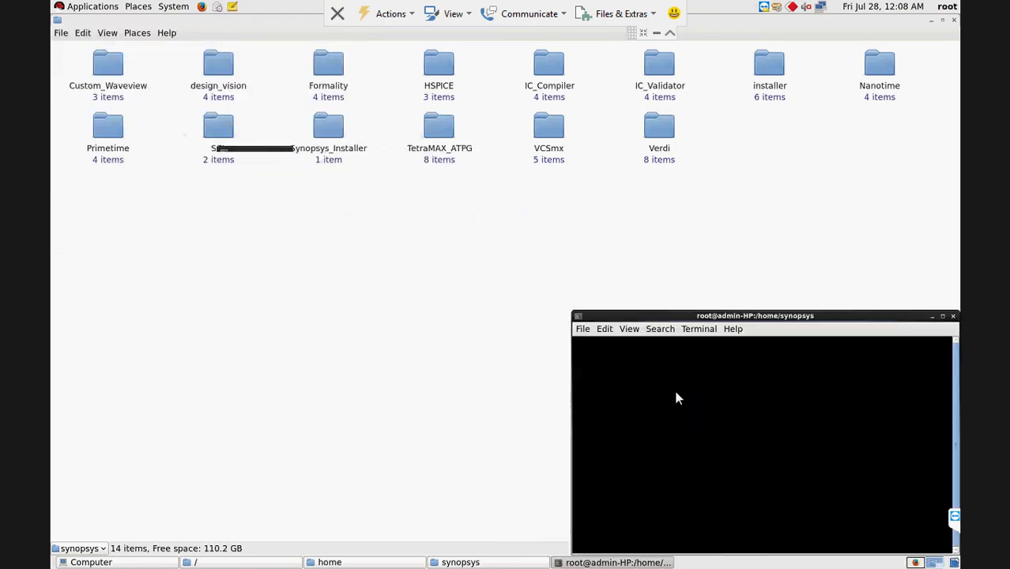
pyautogui.moveTo(738, 320); pyautogui.dragTo(610, 215)
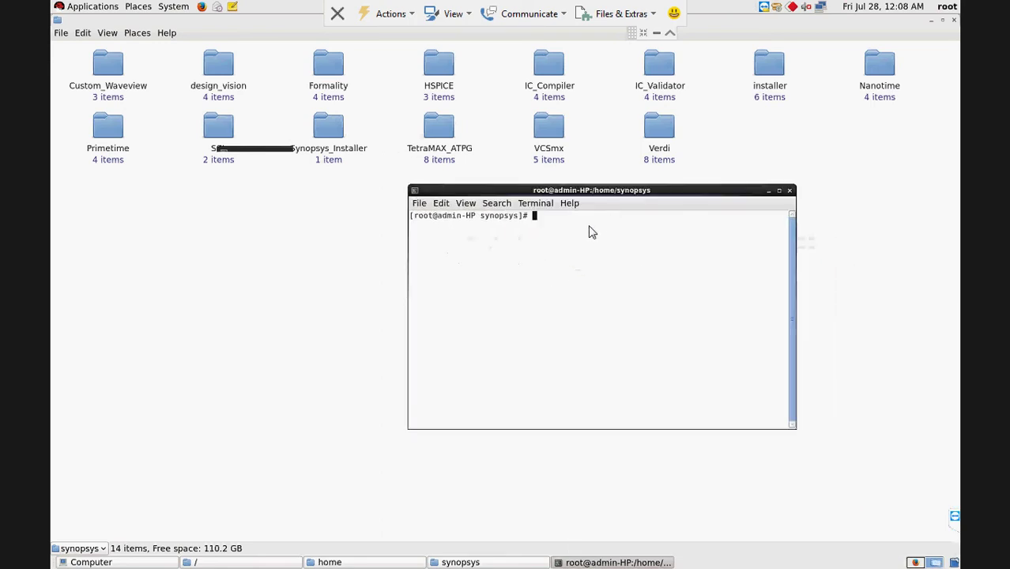
# Set permissions recursively on the installer folder with chmod -R 755 Synopsys_Installer/
pyautogui.write('chmod -R 755')
pyautogui.click(285, 228)
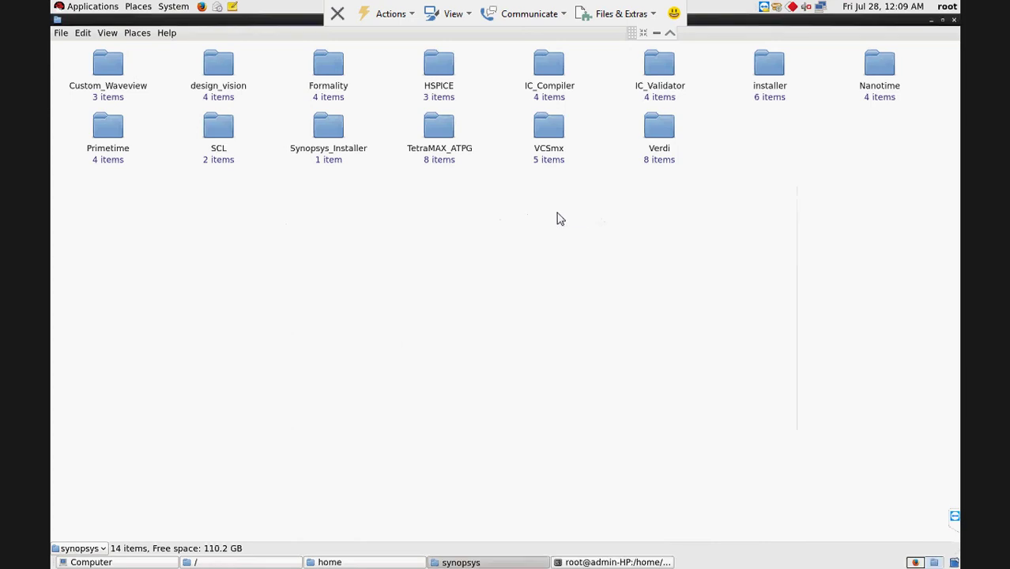
pyautogui.click(608, 561)
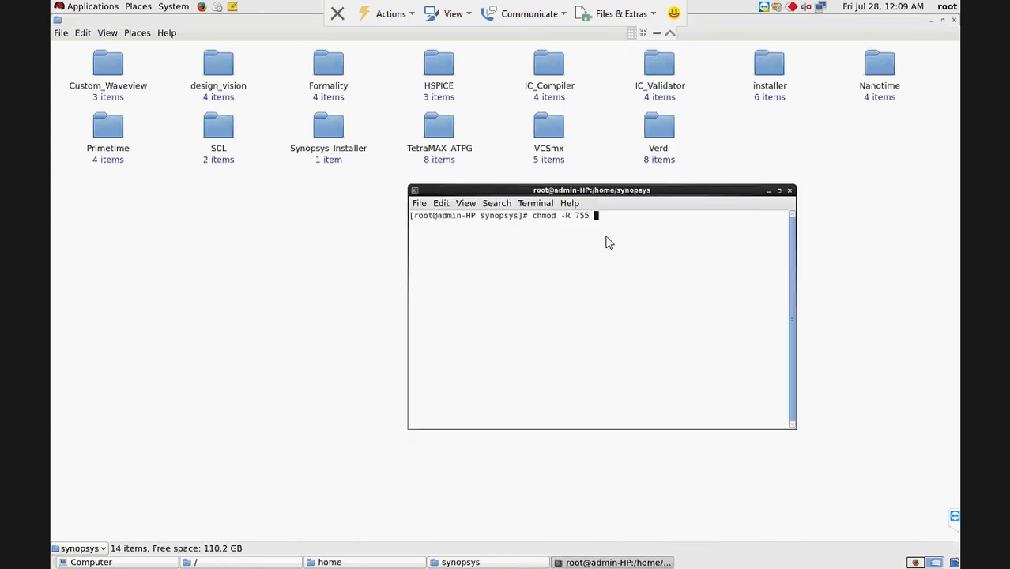
pyautogui.write('Syn')
pyautogui.press('Tab')
pyautogui.press('Return')
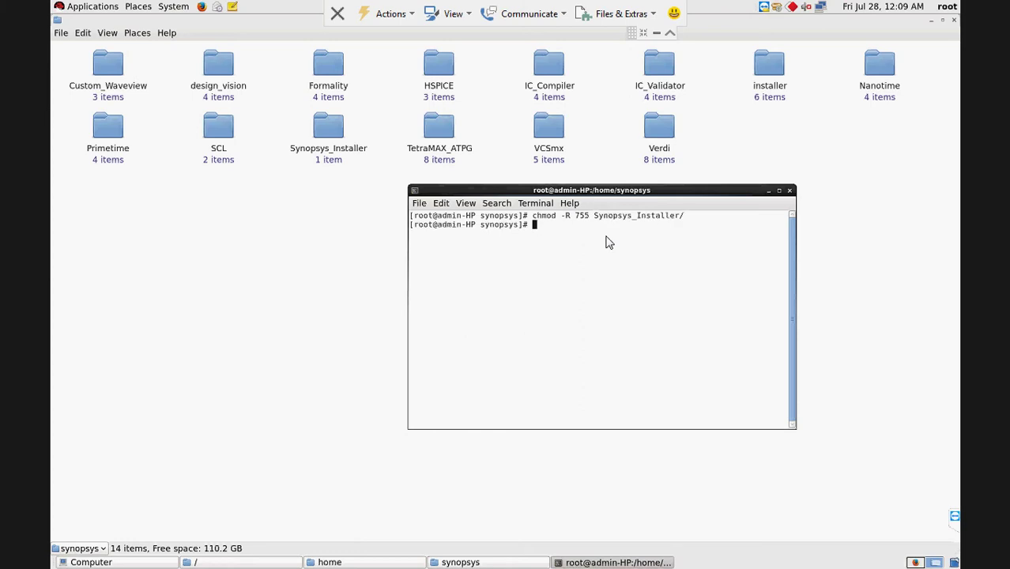
# Change into the Synopsys_Installer directory and list its contents with ls
pyautogui.write('cd S')
pyautogui.press('Tab')
pyautogui.press('Return')
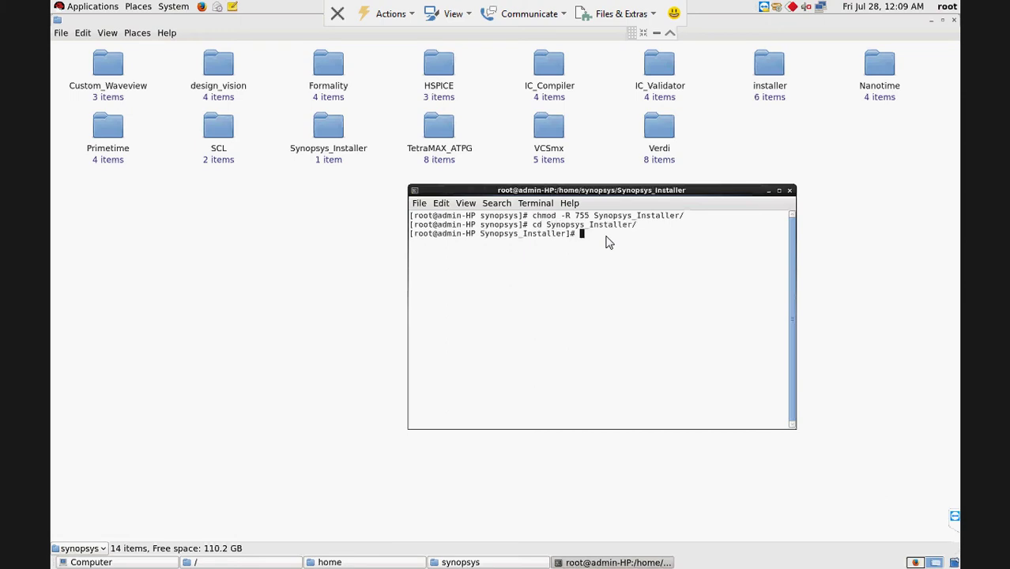
pyautogui.write('ls')
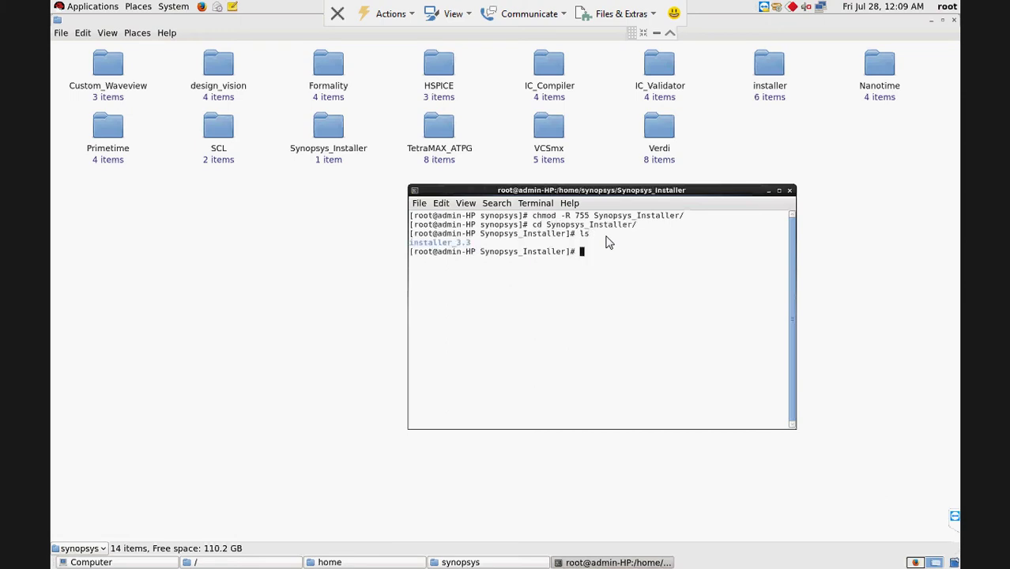
# Change into the installer_3.3 directory and list its files with ls
pyautogui.write('cd in')
pyautogui.press('Tab')
pyautogui.press('Return')
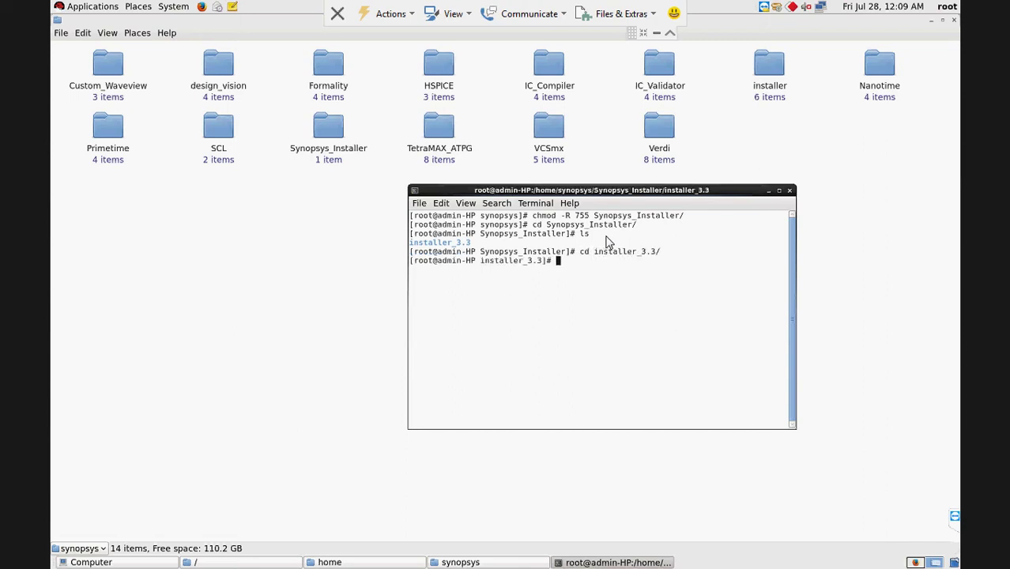
pyautogui.write('ls')
pyautogui.press('Return')
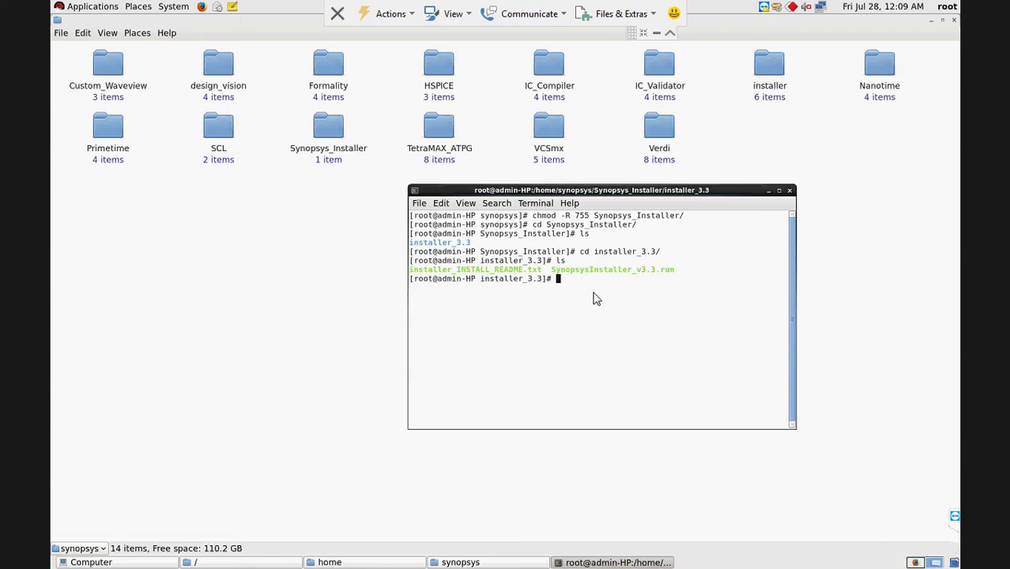
# Enlarge the terminal text and install the Synopsys Installer with ./SynopsysInstaller_v3.3.run -d /home/synopsys/installer_tools
pyautogui.write('./')
pyautogui.click(467, 204)
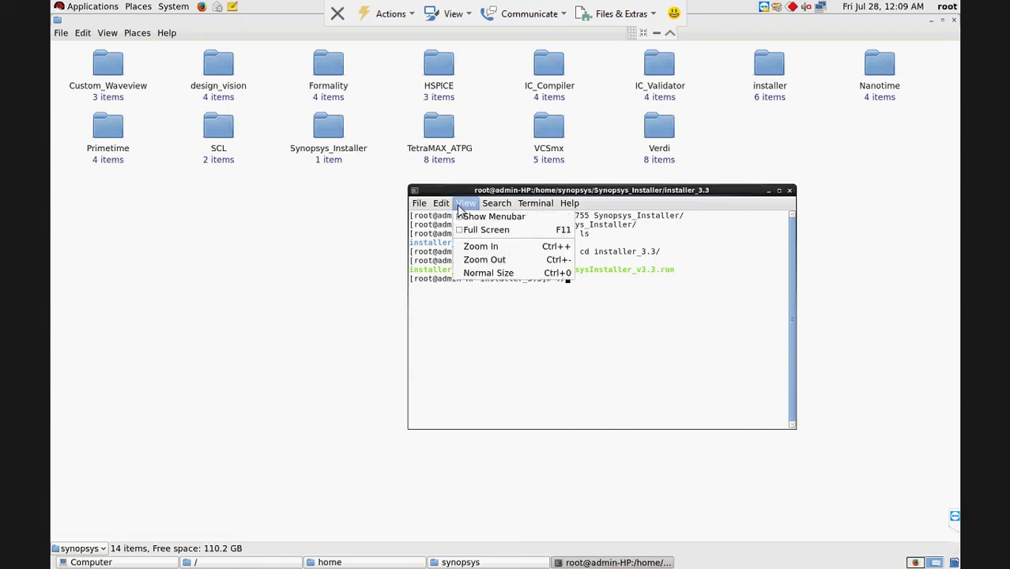
pyautogui.click(490, 247)
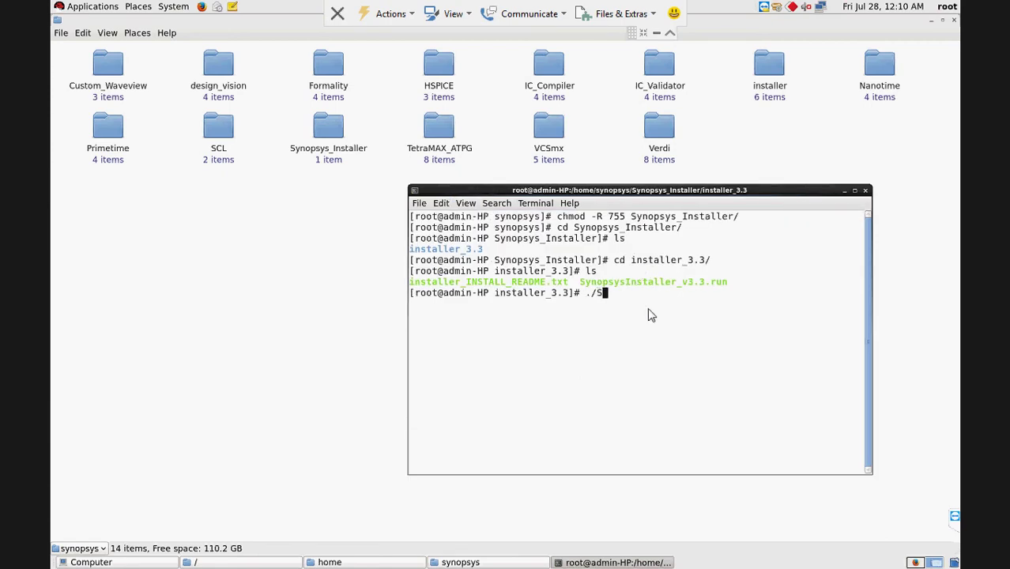
pyautogui.write('Sy')
pyautogui.press('Tab')
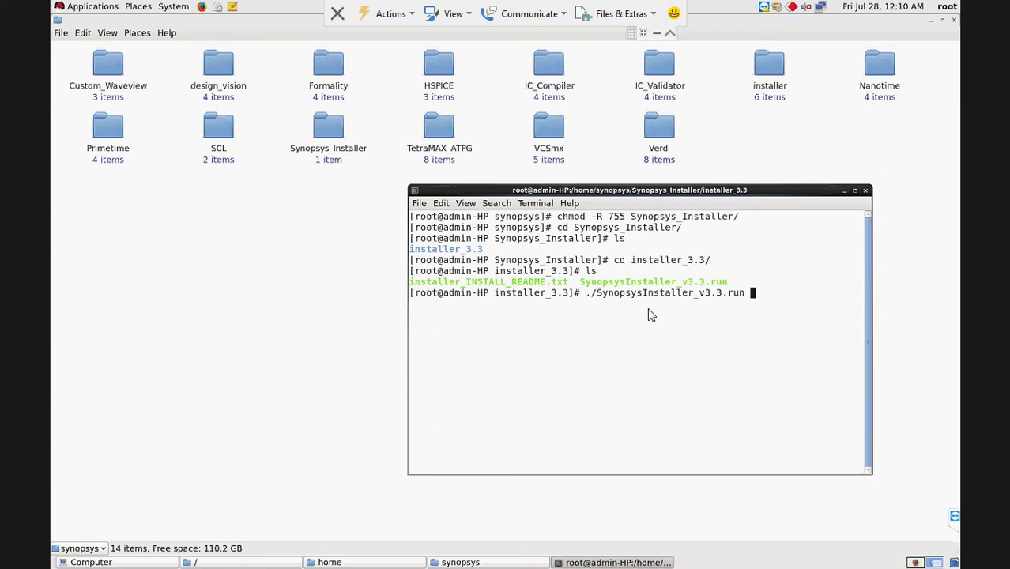
pyautogui.write('-d')
pyautogui.write('/home/synopsys')
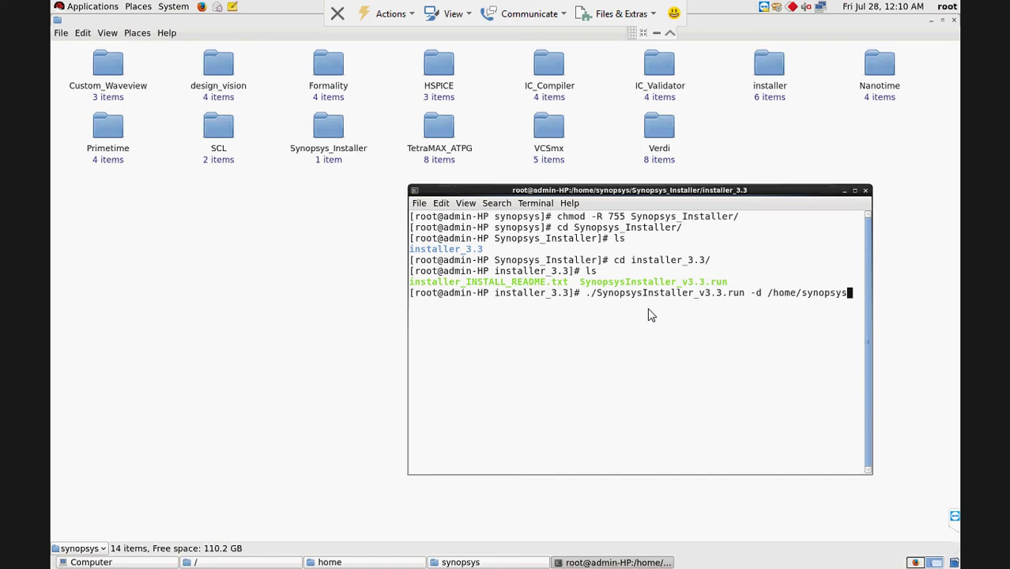
pyautogui.write('/installer_')
pyautogui.write('tools')
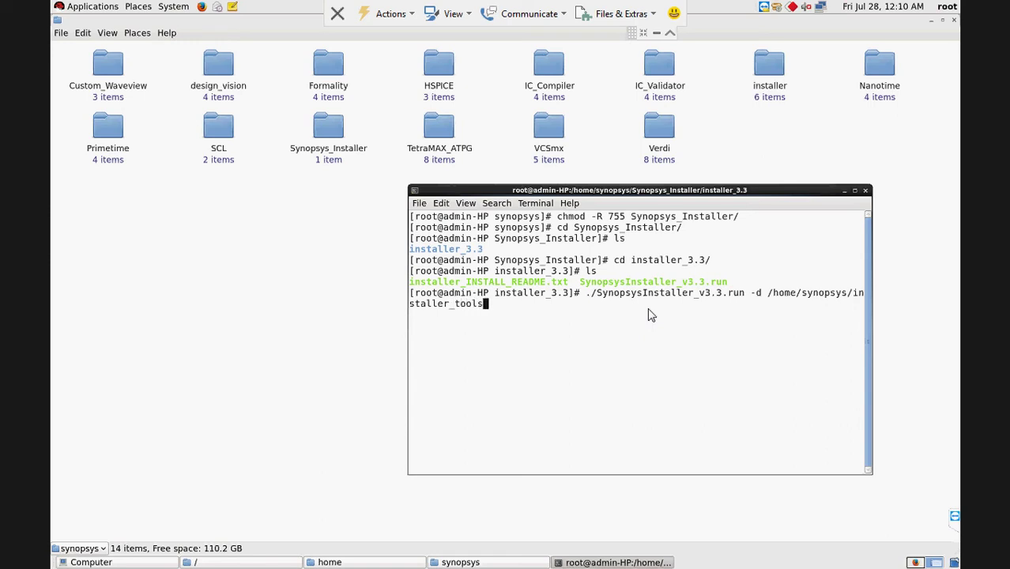
pyautogui.press('Return')
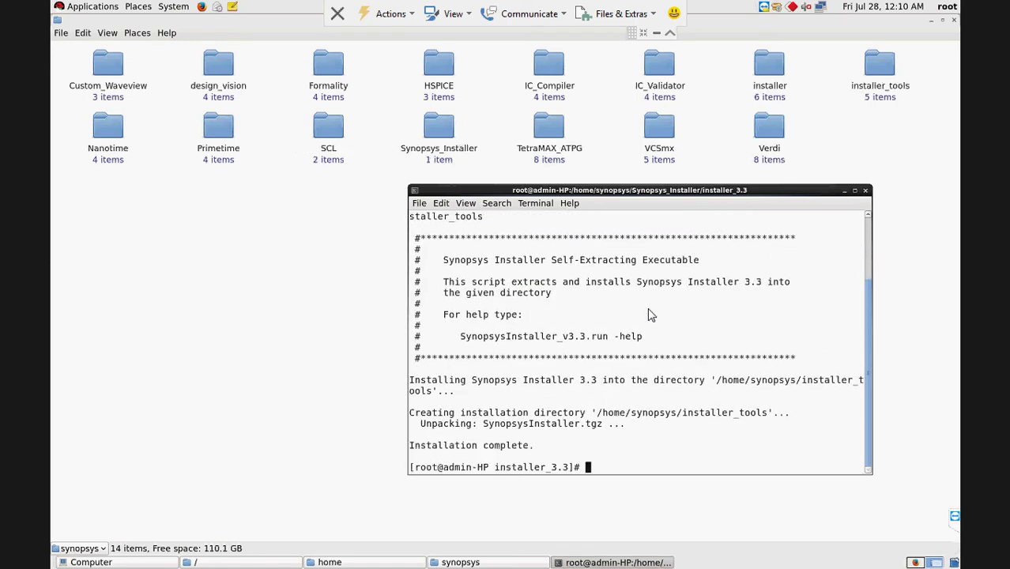
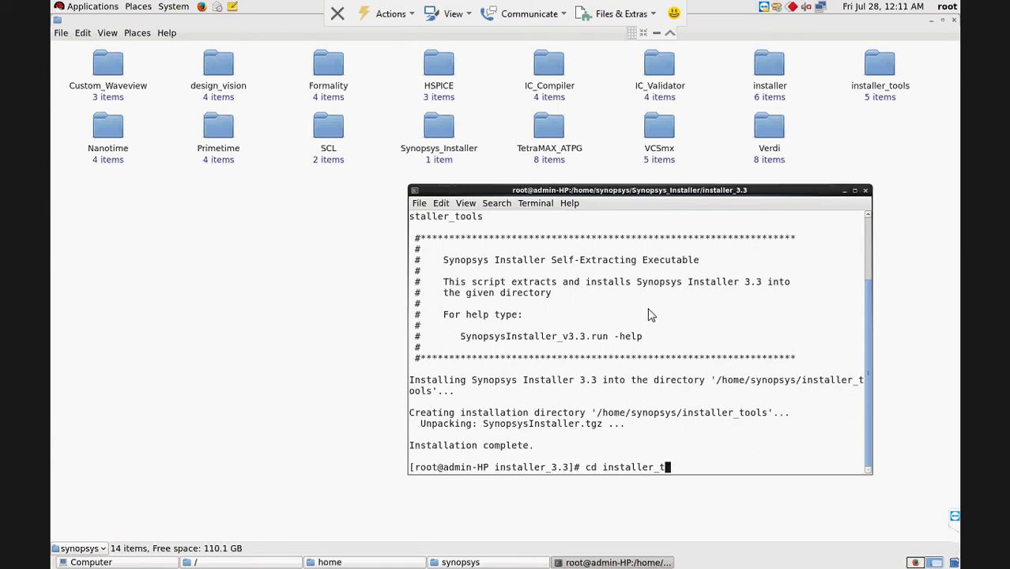
# Replace the unfinished directory name in the cd command with ../ and move up to the parent directory
pyautogui.press('BackSpace')
pyautogui.press('BackSpace')
pyautogui.press('BackSpace')
pyautogui.press('BackSpace')
pyautogui.press('BackSpace')
pyautogui.press('BackSpace')
pyautogui.press('BackSpace')
pyautogui.press('BackSpace')
pyautogui.press('BackSpace')
pyautogui.press('BackSpace')
pyautogui.press('BackSpace')
pyautogui.press('BackSpace')
pyautogui.write('../')
pyautogui.press('Return')
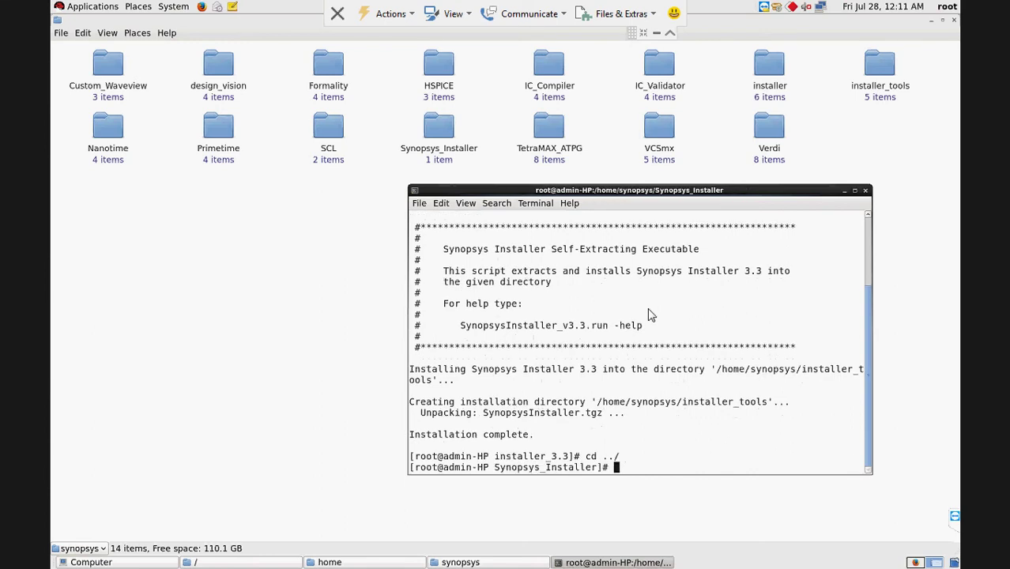
# Move up to the synopsys directory with cd ../ and change into installer_tools
pyautogui.write('cd ../')
pyautogui.press('Return')
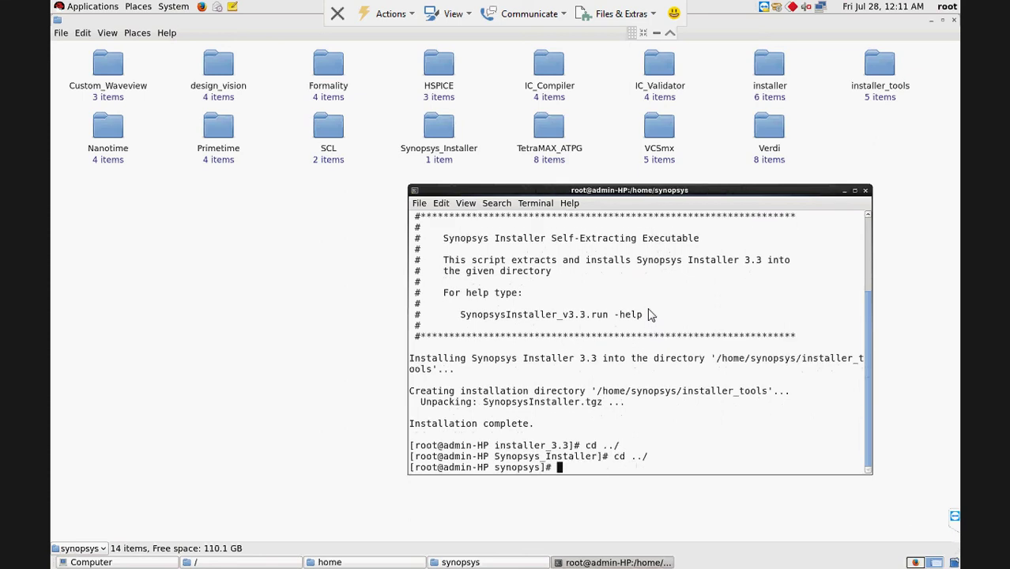
pyautogui.write('cd installer_t')
pyautogui.press('Tab')
pyautogui.press('Return')
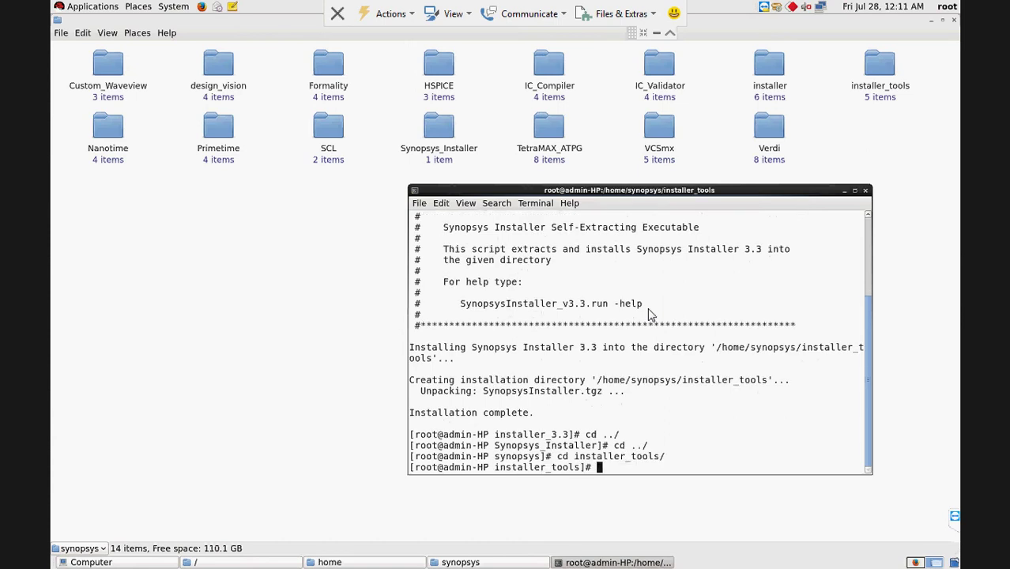
# List the contents of the installer_tools directory with ls
pyautogui.write('c')
pyautogui.press('BackSpace')
pyautogui.write('ls')
pyautogui.press('Return')
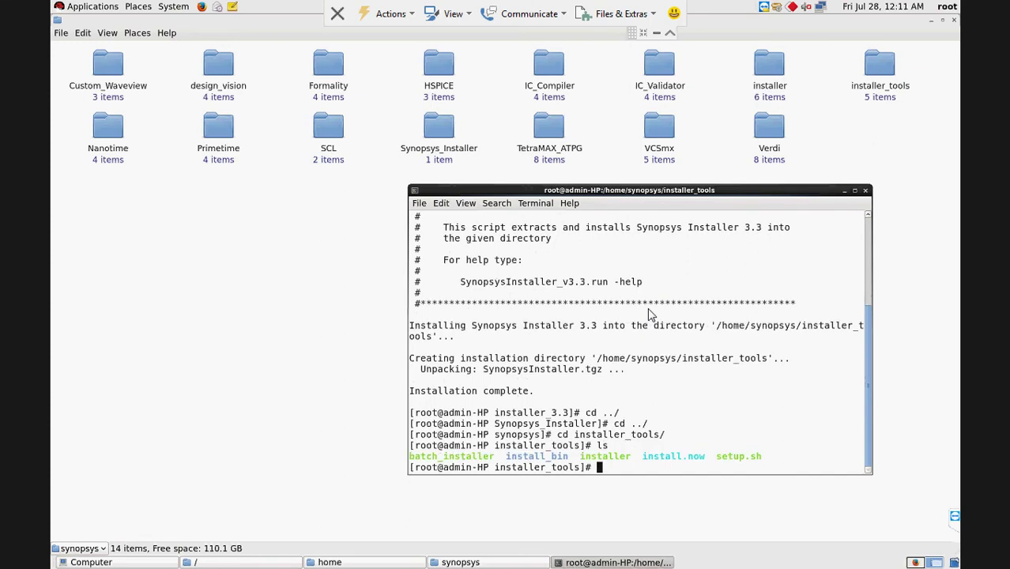
# Enlarge the terminal text and try to launch the graphical installer with ./installer -gui
pyautogui.moveTo(580, 456); pyautogui.dragTo(628, 472)
pyautogui.click(621, 475)
pyautogui.write('./install')
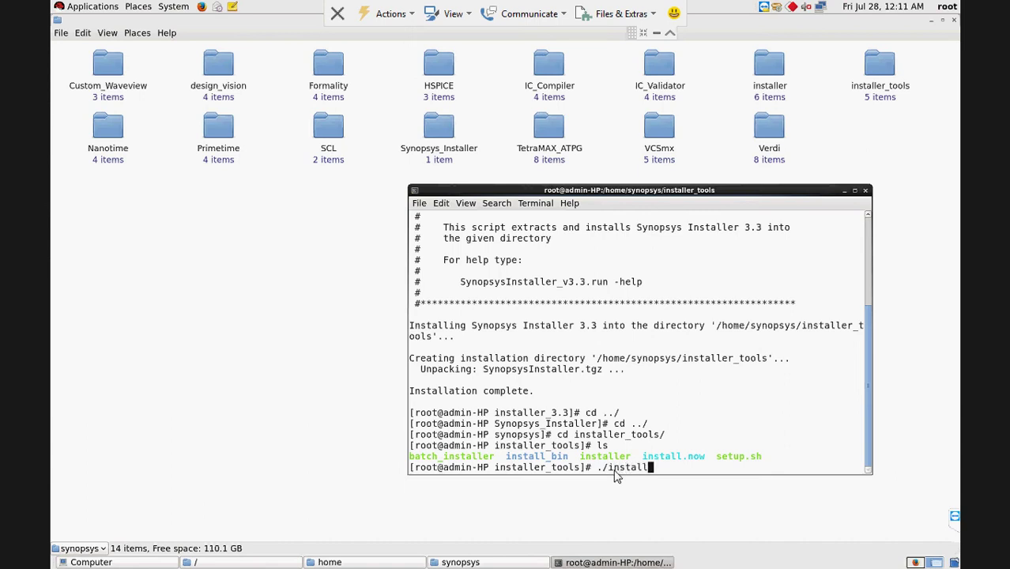
pyautogui.write('er')
pyautogui.click(466, 203)
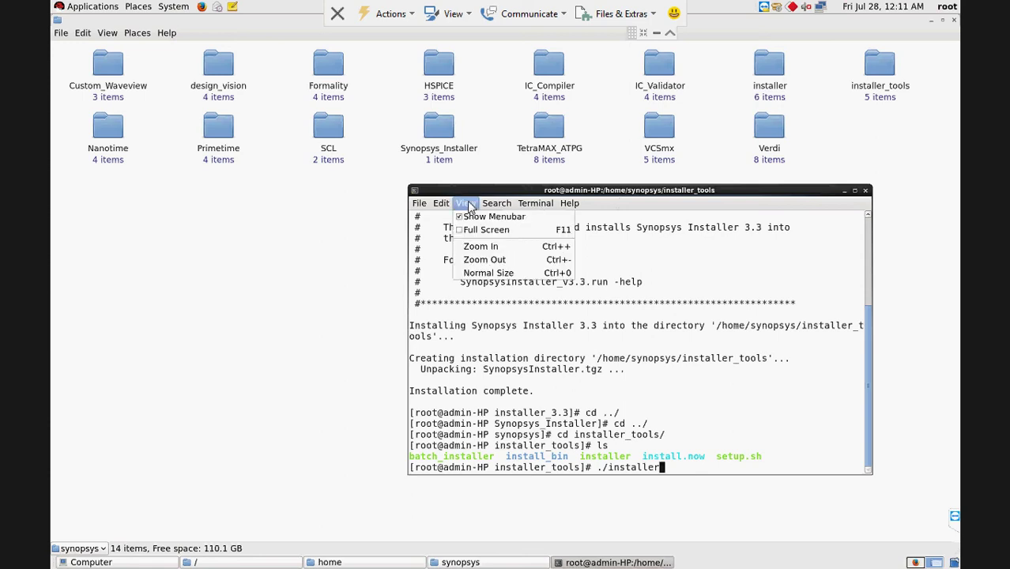
pyautogui.click(480, 247)
pyautogui.hotkey('ctrl', '+')
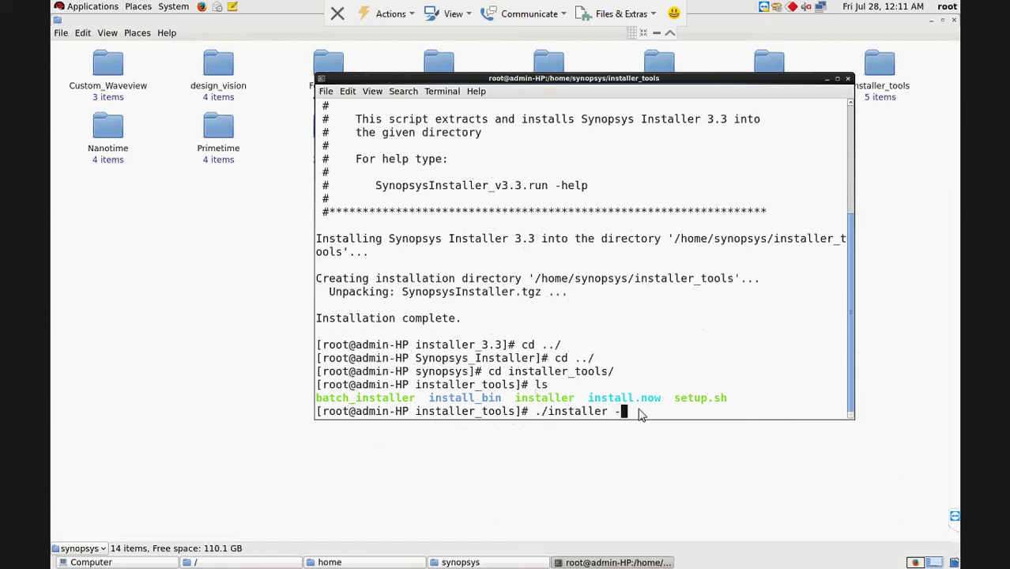
pyautogui.write('-gui')
pyautogui.press('Return')
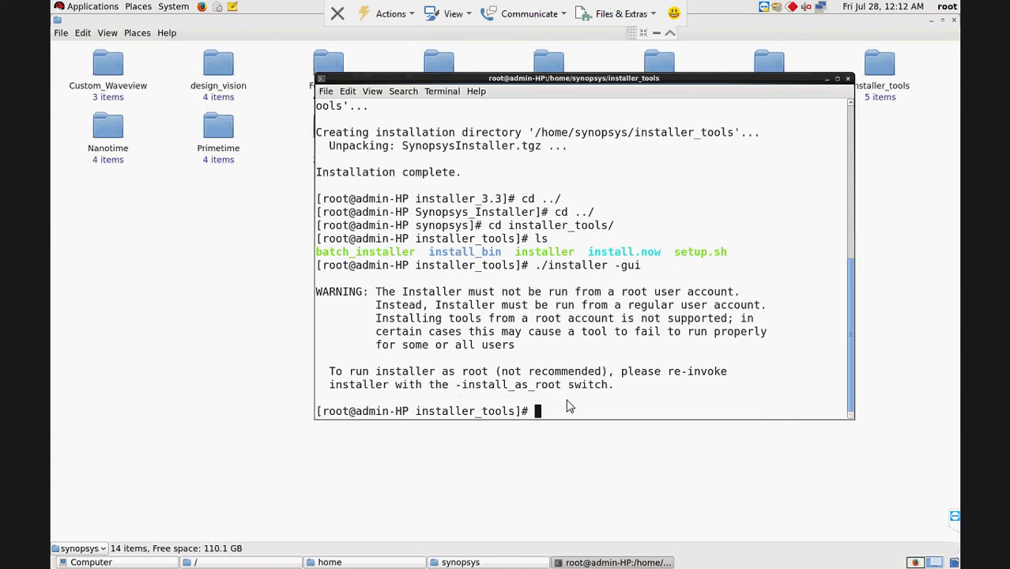
# Rerun the installer command with the root switch added: ./installer -gui -install_as_root
pyautogui.press('Up')
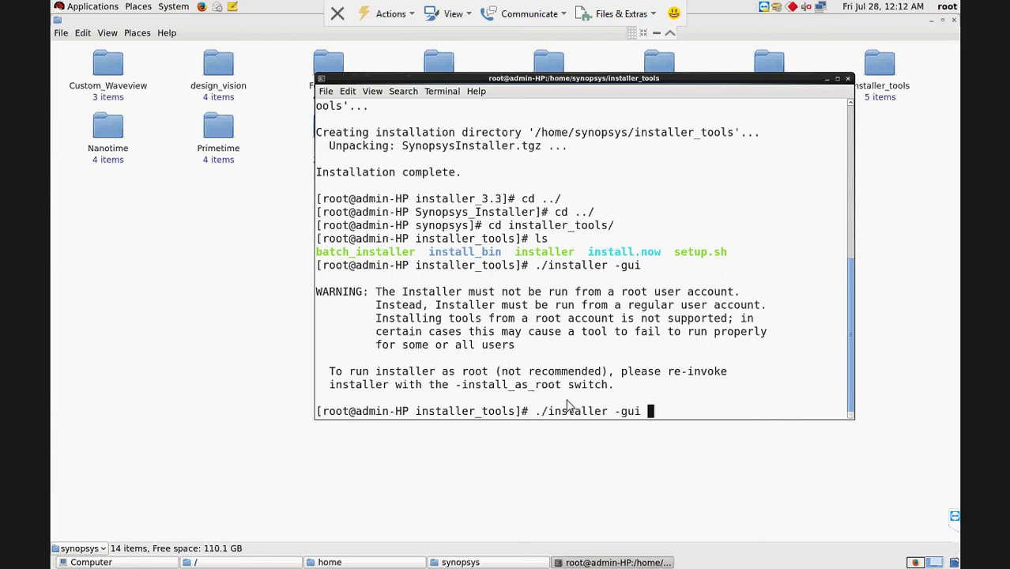
pyautogui.write('-install_a')
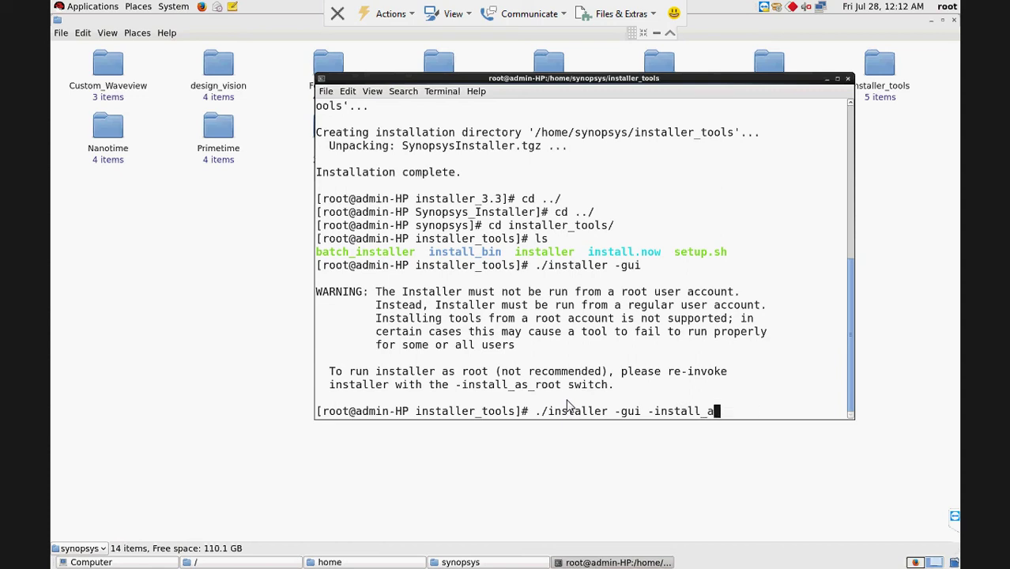
pyautogui.write('s_root')
pyautogui.press('Return')
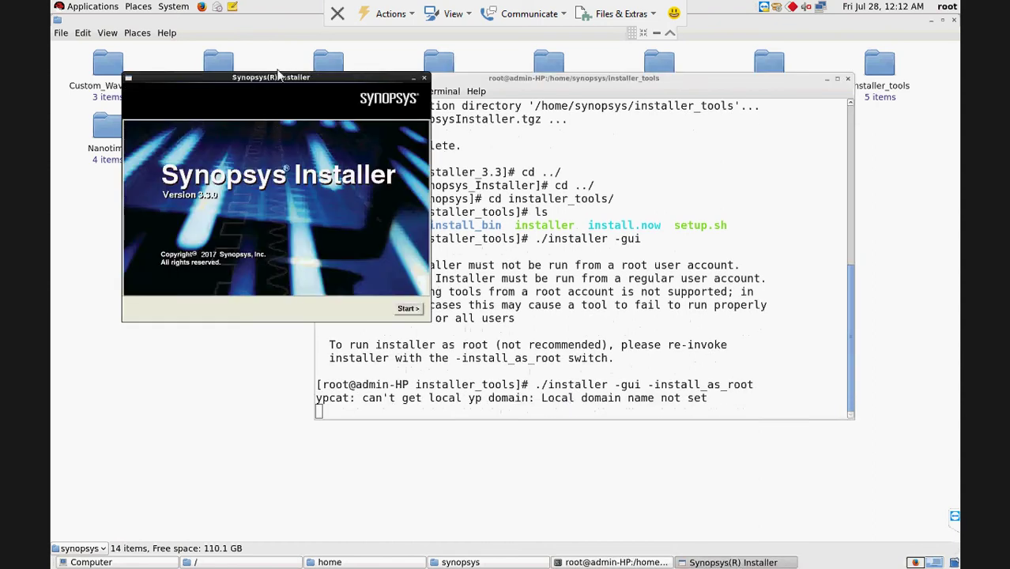
# Start the Synopsys Installer wizard and accept the default site information
pyautogui.moveTo(279, 77); pyautogui.dragTo(330, 77)
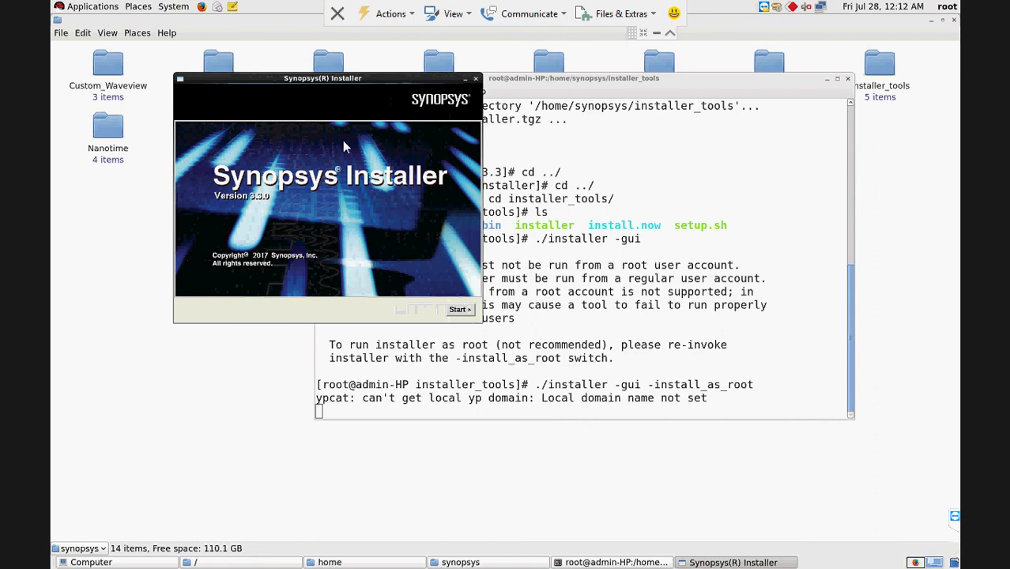
pyautogui.click(458, 309)
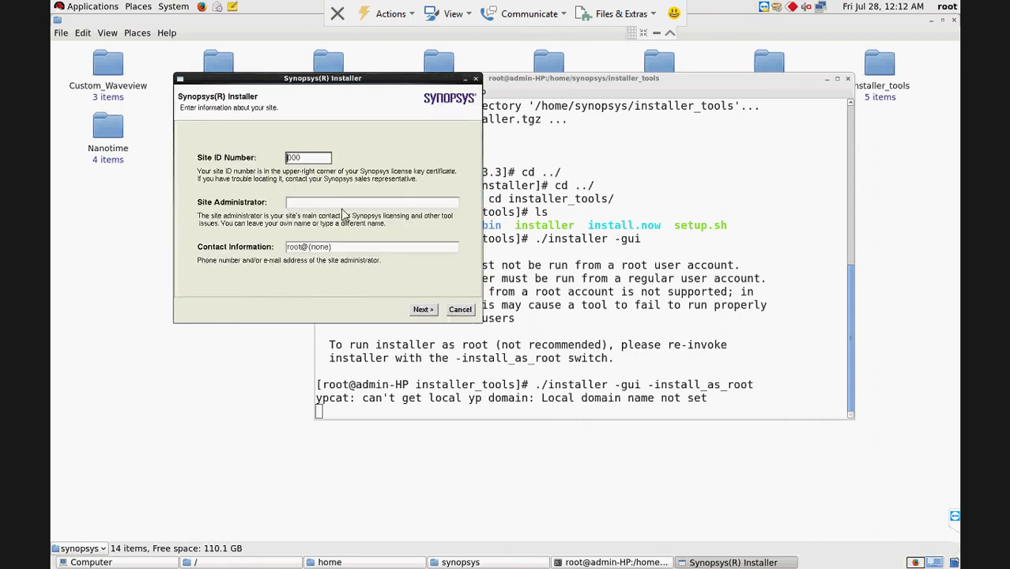
pyautogui.click(422, 310)
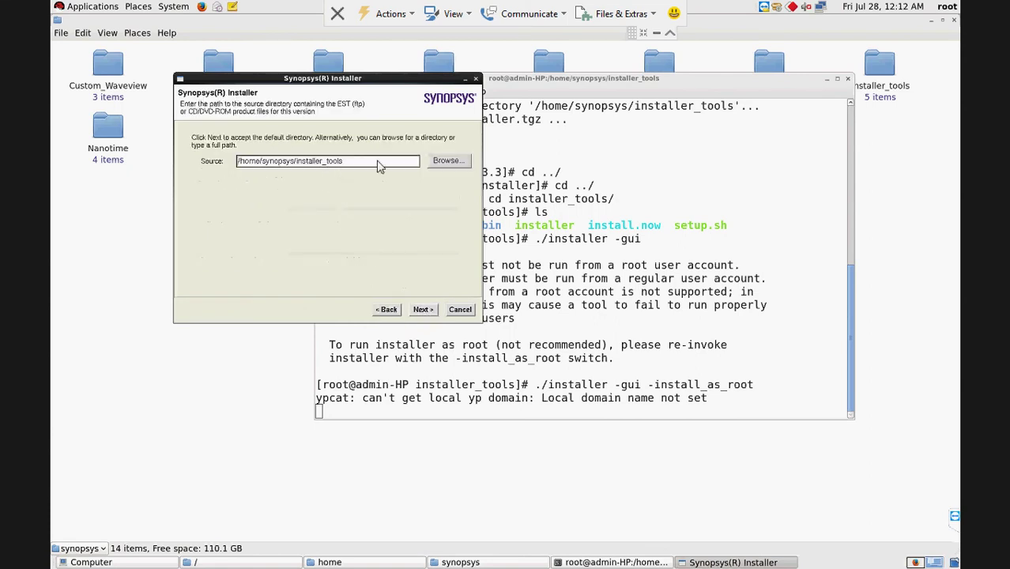
# Choose /home/synopsys/design_vision as the source directory and agree to remove its previous installer temp directories
pyautogui.click(447, 161)
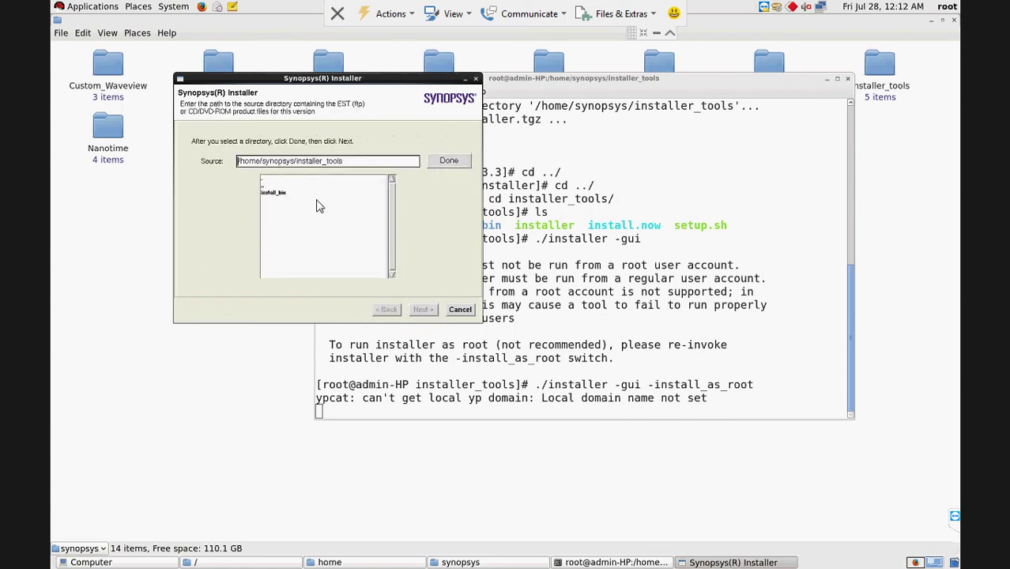
pyautogui.doubleClick(263, 185)
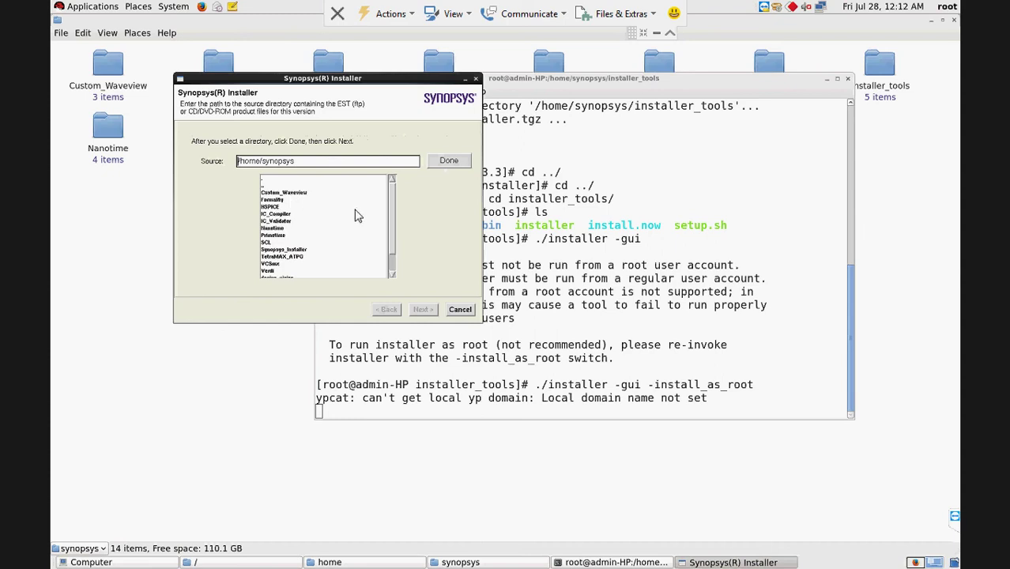
pyautogui.moveTo(391, 210); pyautogui.dragTo(393, 233)
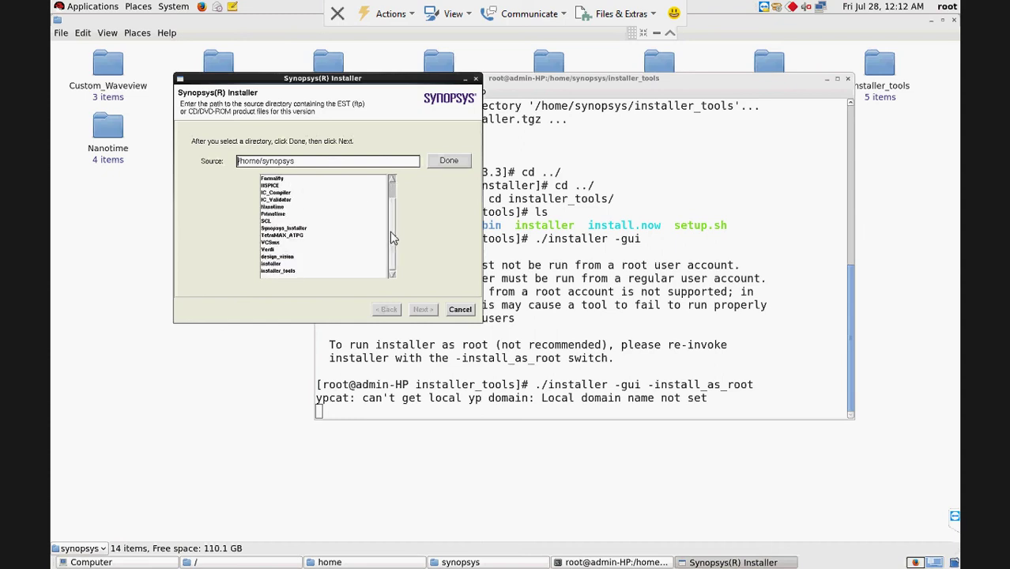
pyautogui.click(292, 258)
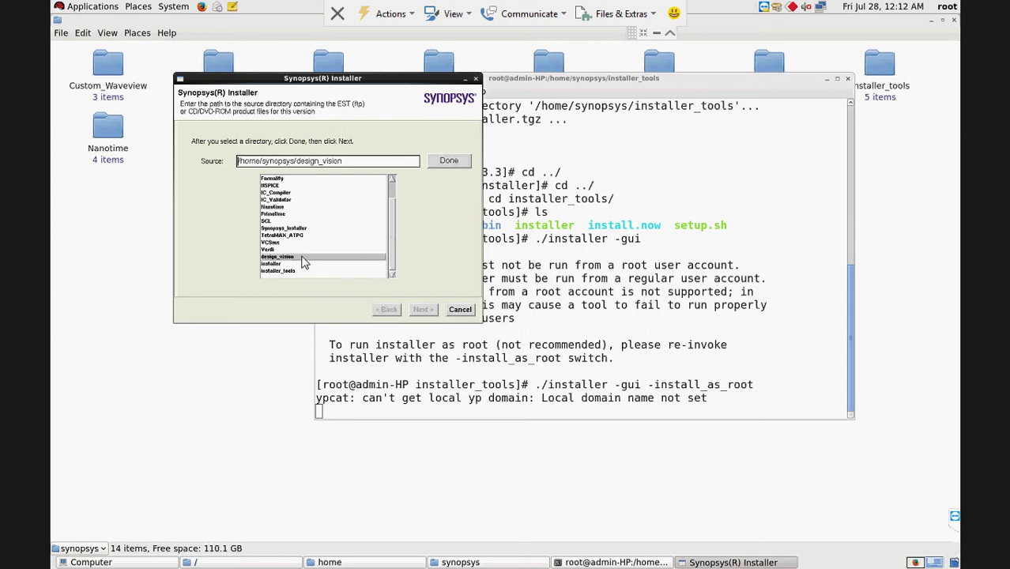
pyautogui.click(446, 162)
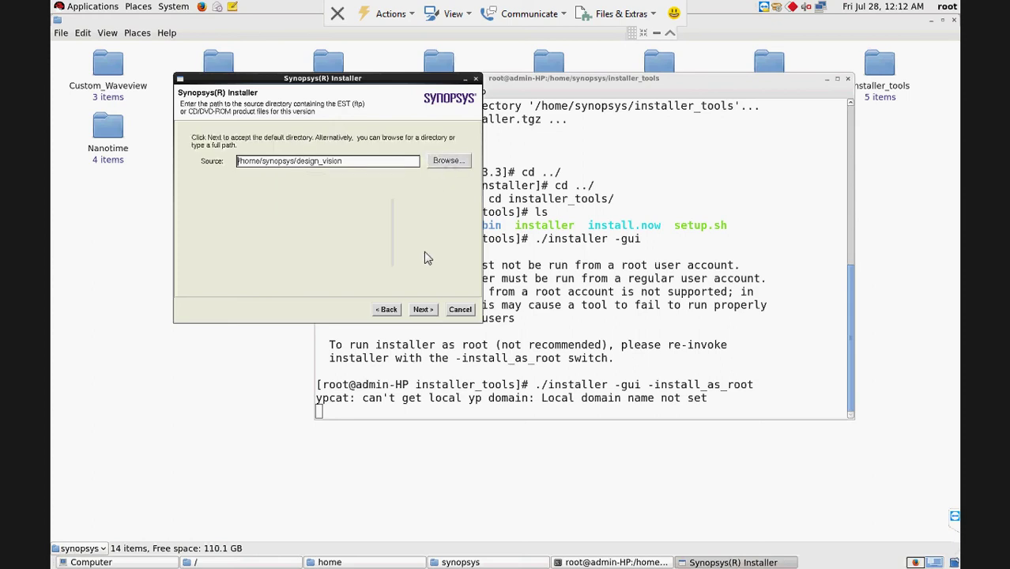
pyautogui.click(425, 310)
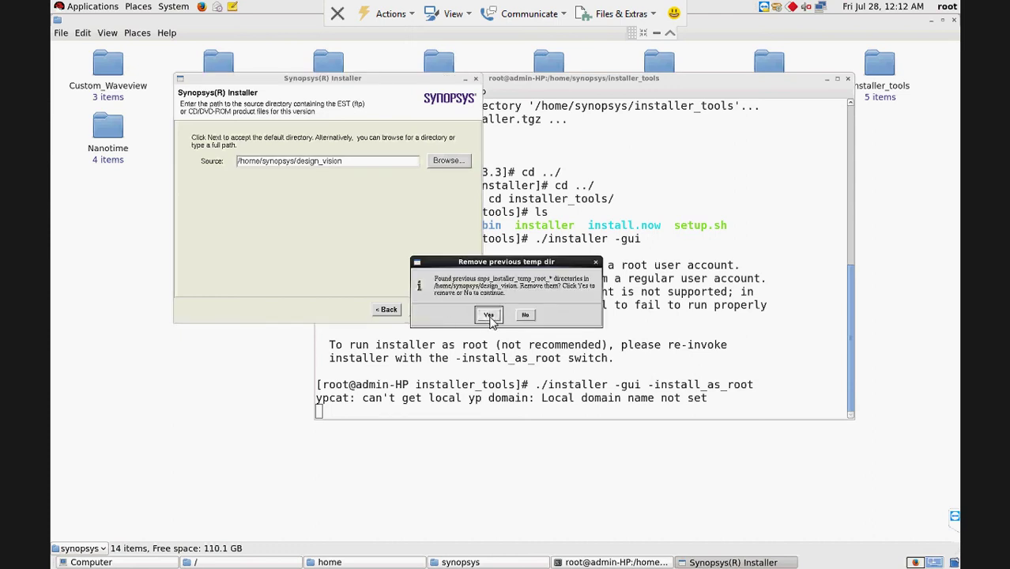
pyautogui.click(489, 315)
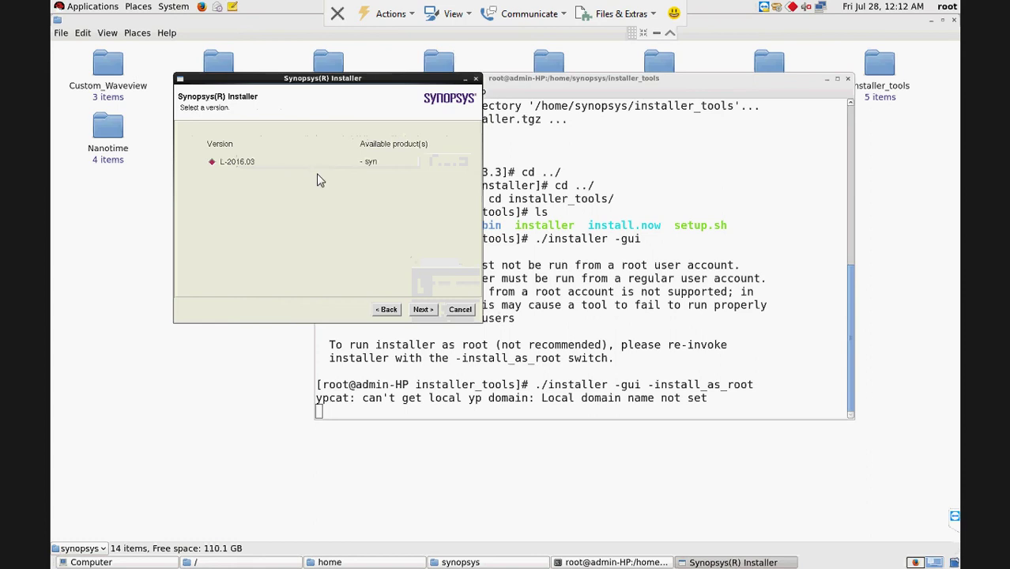
# Accept version L-2016.03, Core Synthesis Tools with its platform-independent package, and the linux64 platform
pyautogui.click(422, 309)
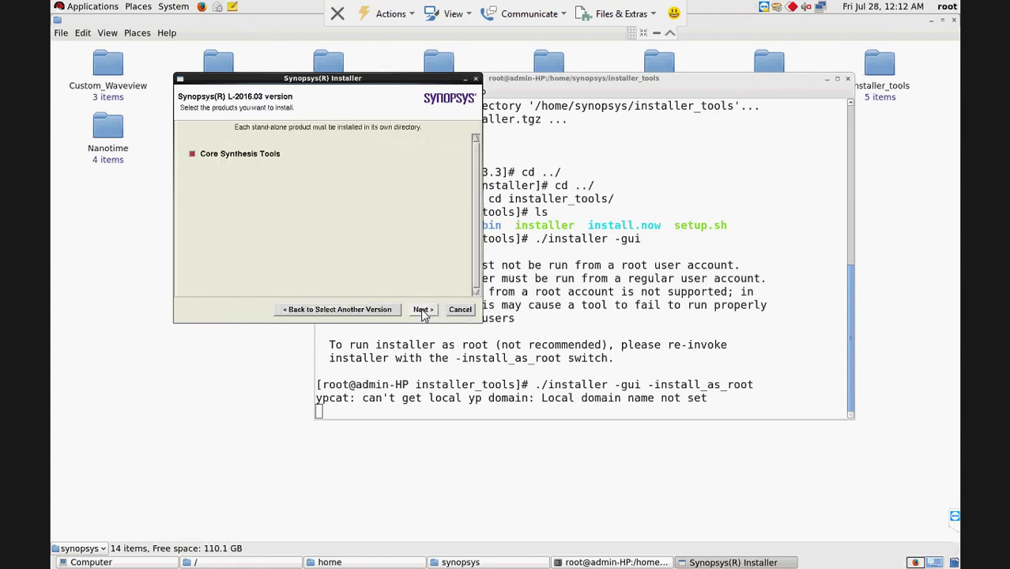
pyautogui.click(421, 309)
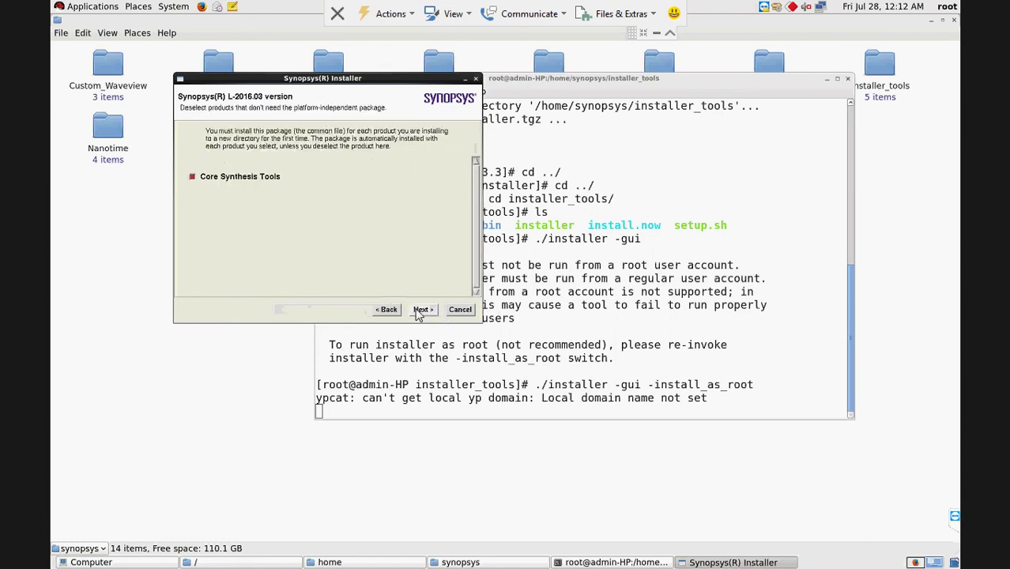
pyautogui.click(423, 310)
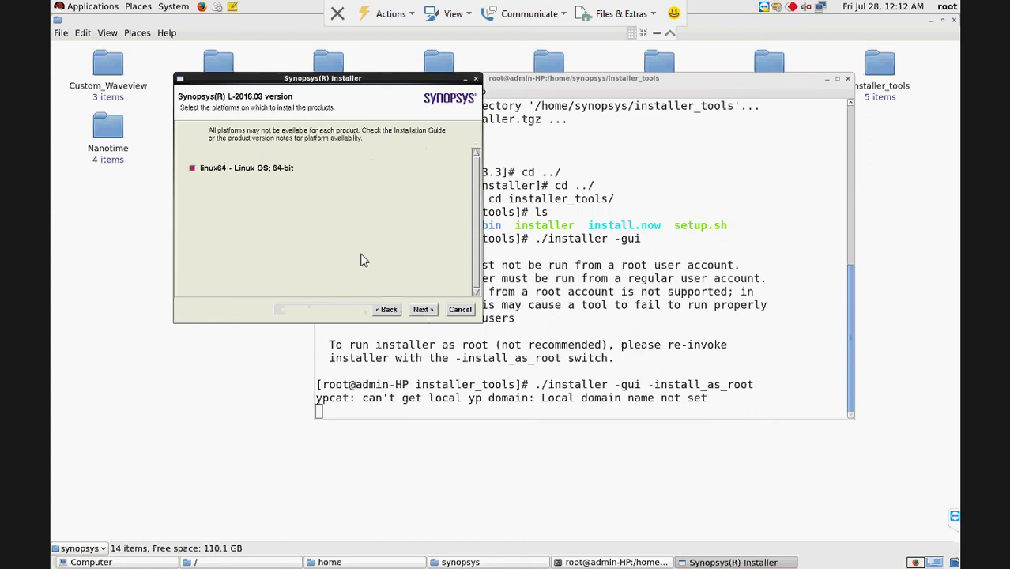
pyautogui.click(422, 309)
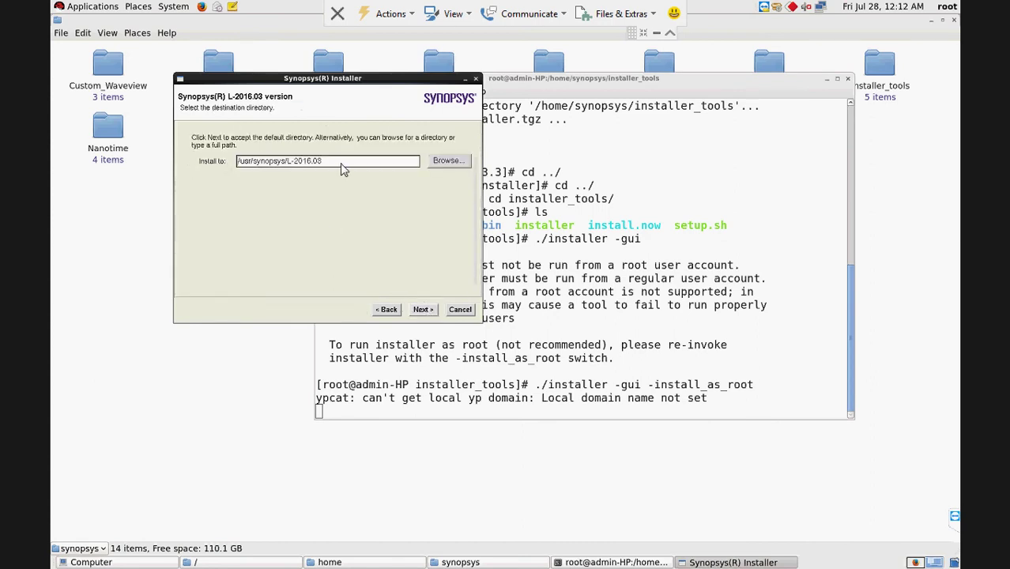
# Browse for the install destination, going up from /usr to the root directory and into /home
pyautogui.moveTo(331, 166); pyautogui.dragTo(234, 164)
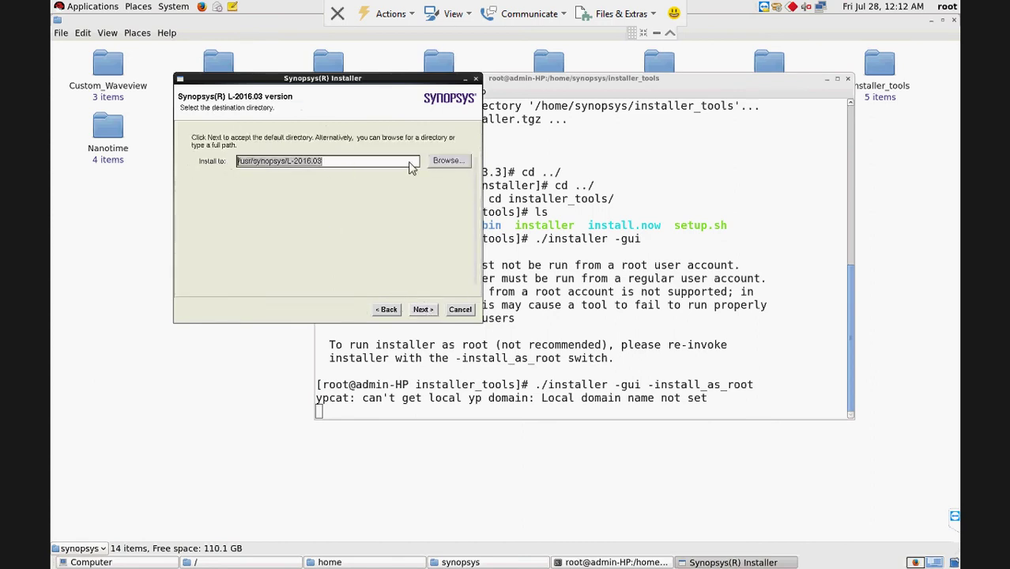
pyautogui.click(440, 168)
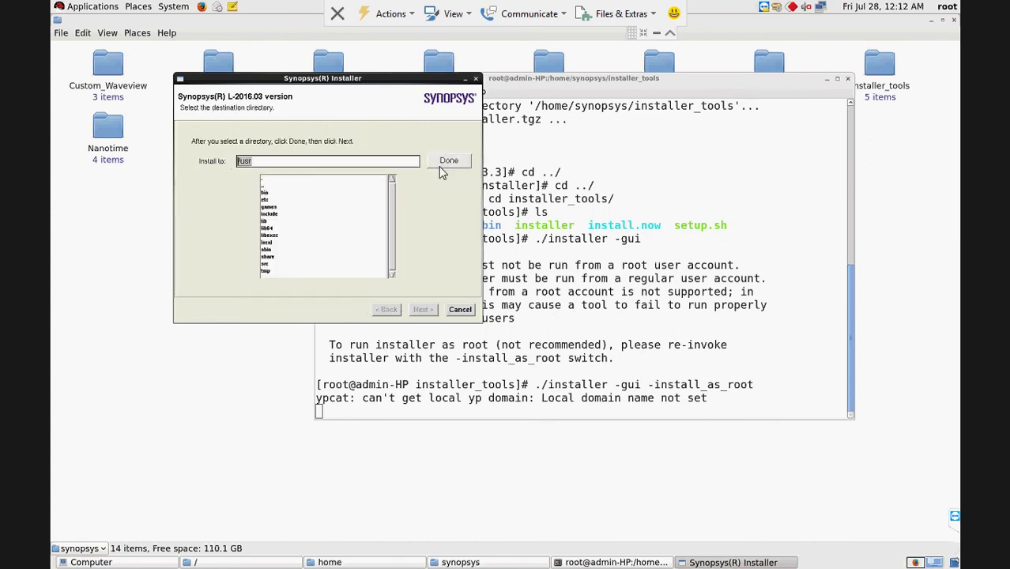
pyautogui.click(265, 193)
pyautogui.click(266, 194)
pyautogui.doubleClick(265, 188)
pyautogui.click(265, 188)
pyautogui.click(266, 188)
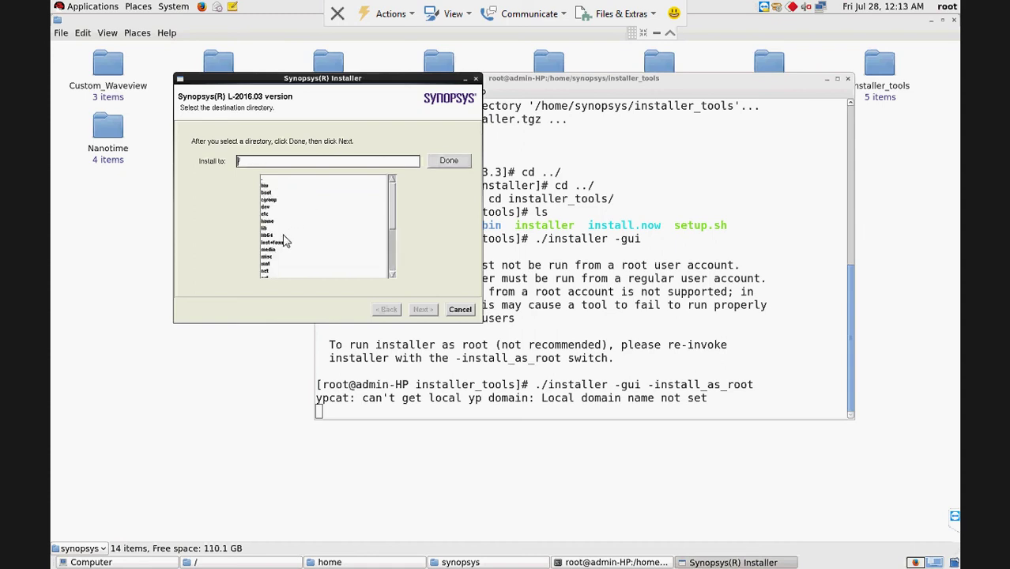
pyautogui.click(269, 222)
pyautogui.click(270, 226)
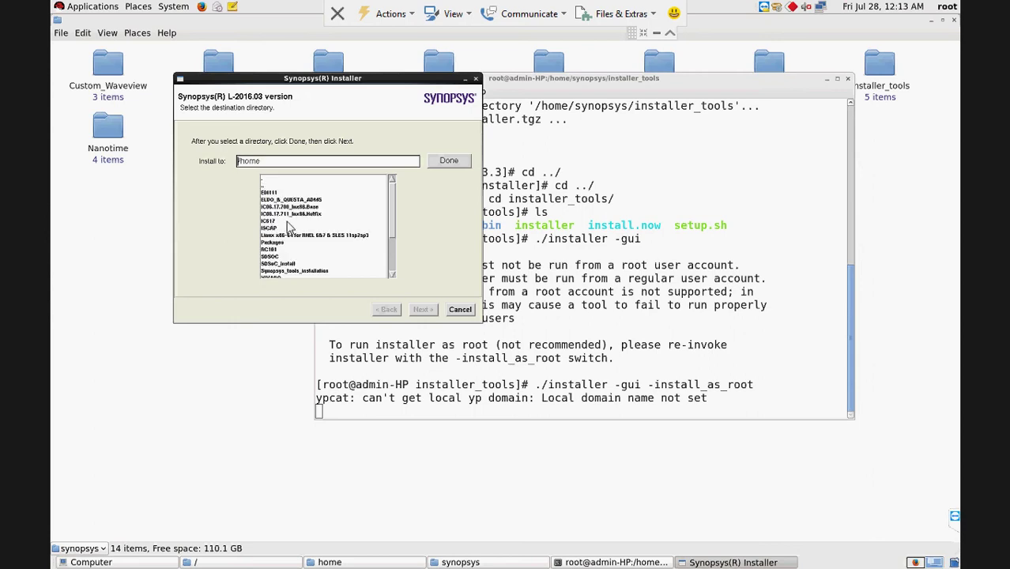
# Set the install destination to /home/Synopsys_tools_installation/design_vision and agree to create that directory
pyautogui.scroll(-1, 393, 247)
pyautogui.scroll(-2, 392, 247)
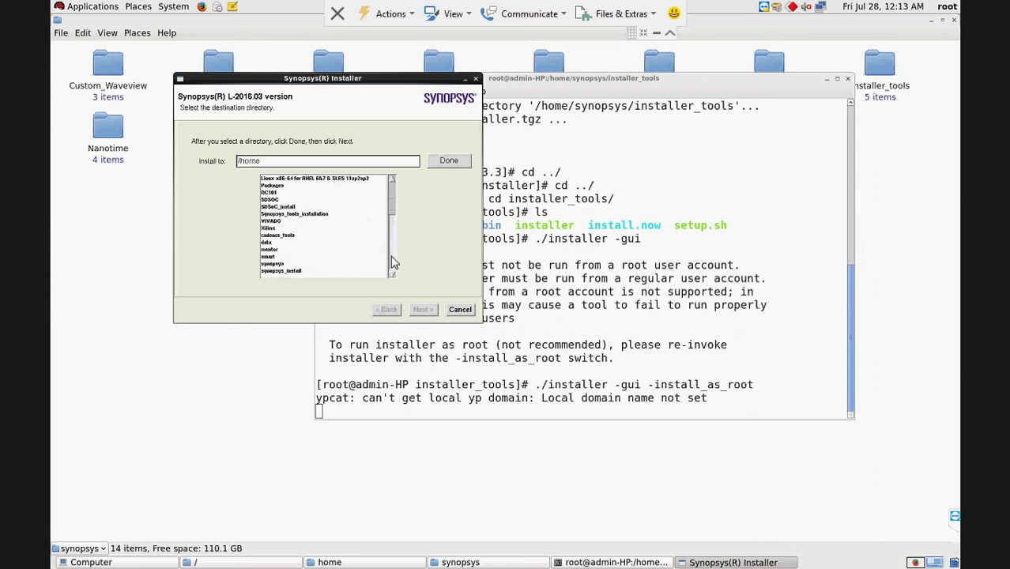
pyautogui.click(295, 214)
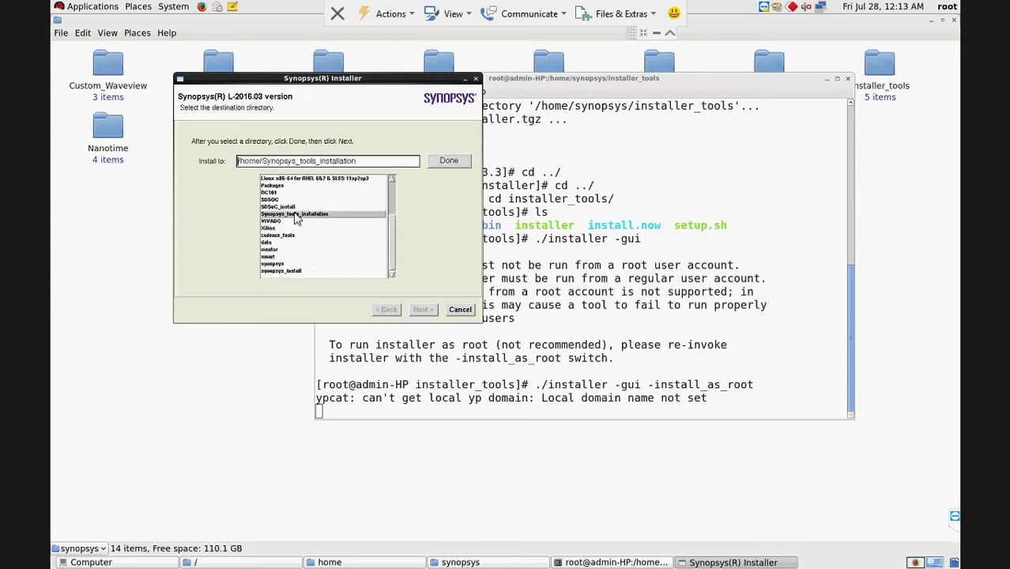
pyautogui.click(364, 167)
pyautogui.click(458, 166)
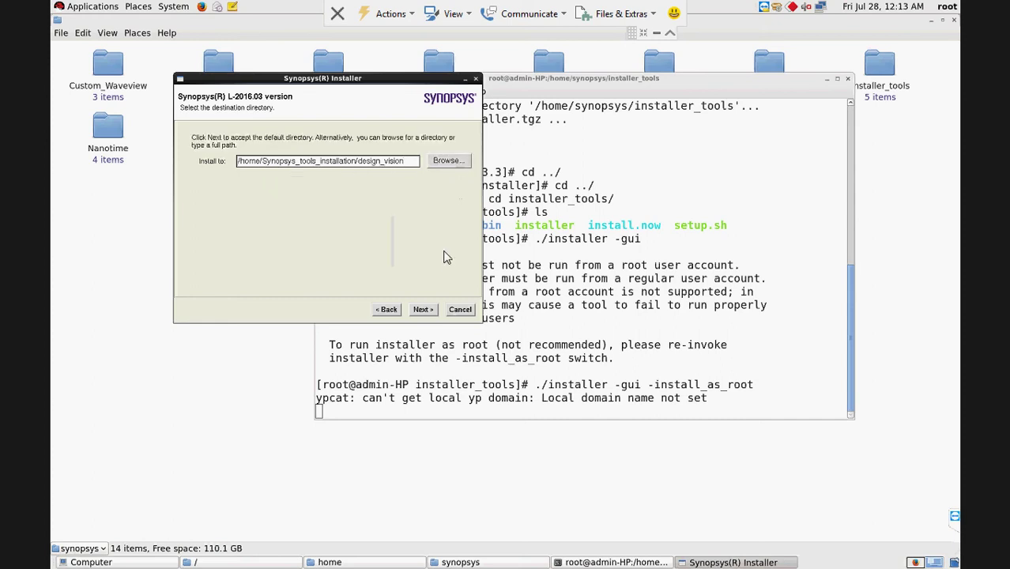
pyautogui.click(424, 310)
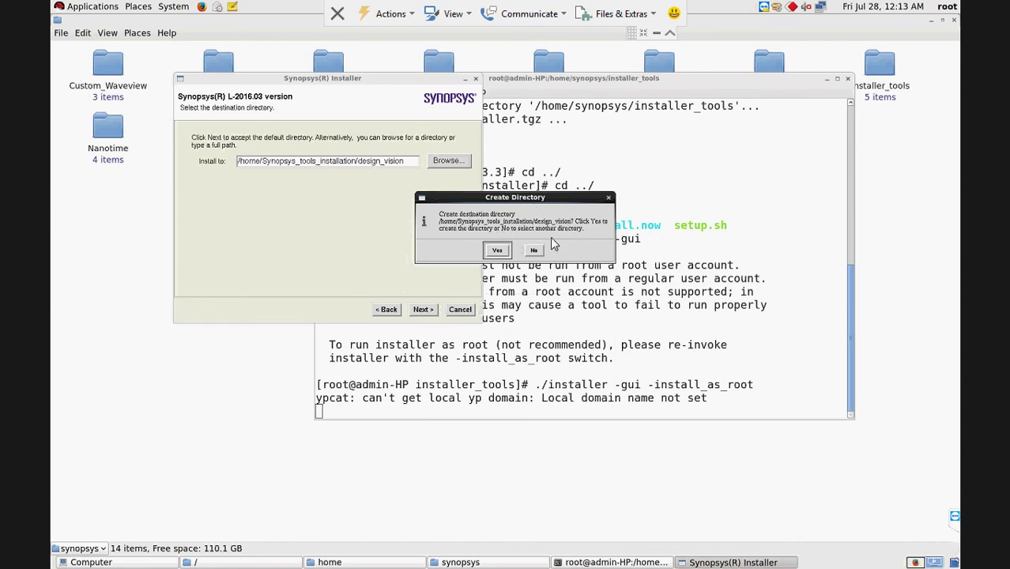
pyautogui.click(498, 251)
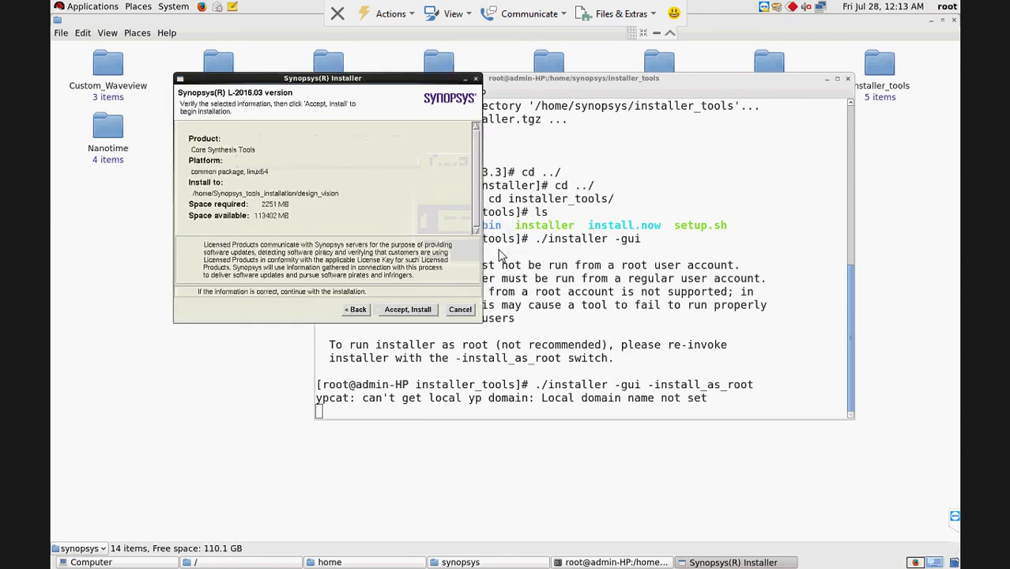
# Accept the terms to start installing Core Synthesis Tools and move the installer window aside
pyautogui.click(401, 309)
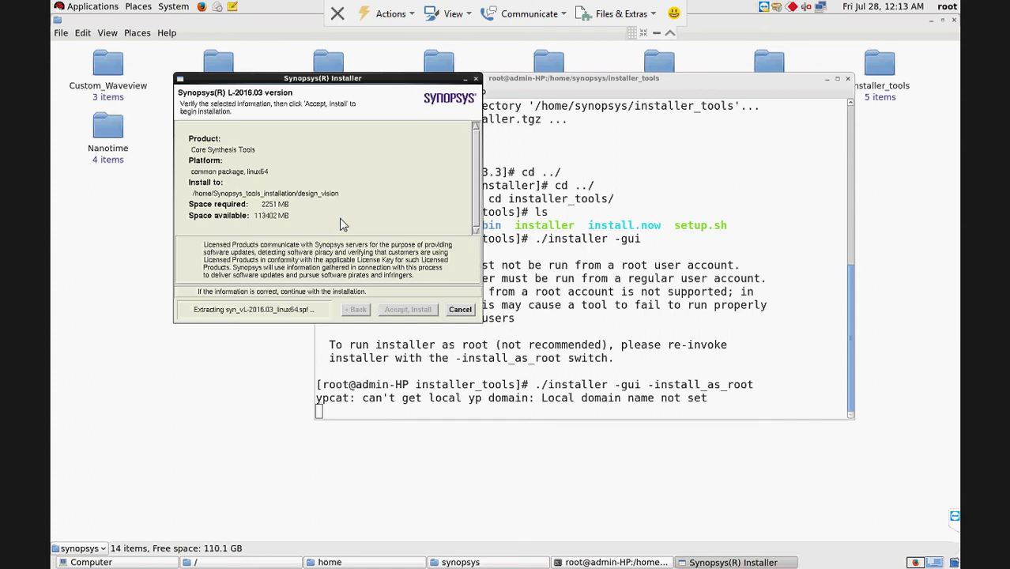
pyautogui.moveTo(339, 90); pyautogui.dragTo(434, 89)
pyautogui.rightClick(433, 83)
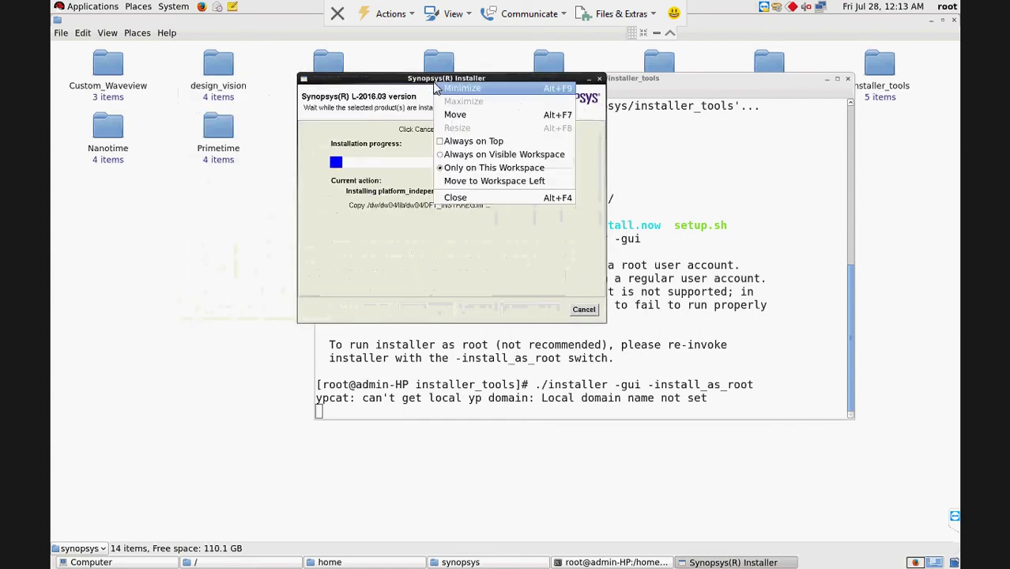
# Go back from the finished Core Synthesis Tools installation to the choice of source directory for another product
pyautogui.click(441, 267)
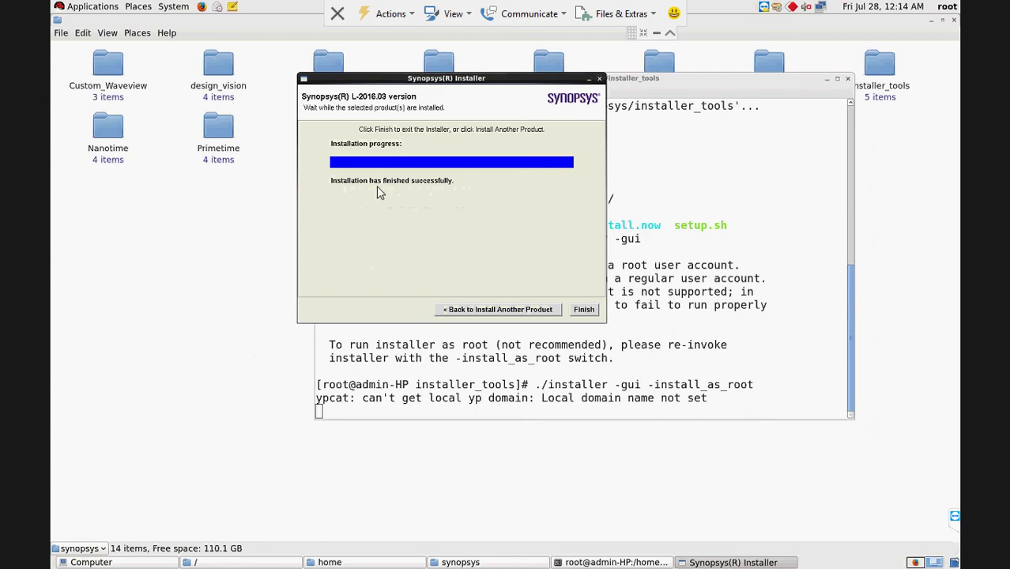
pyautogui.click(488, 309)
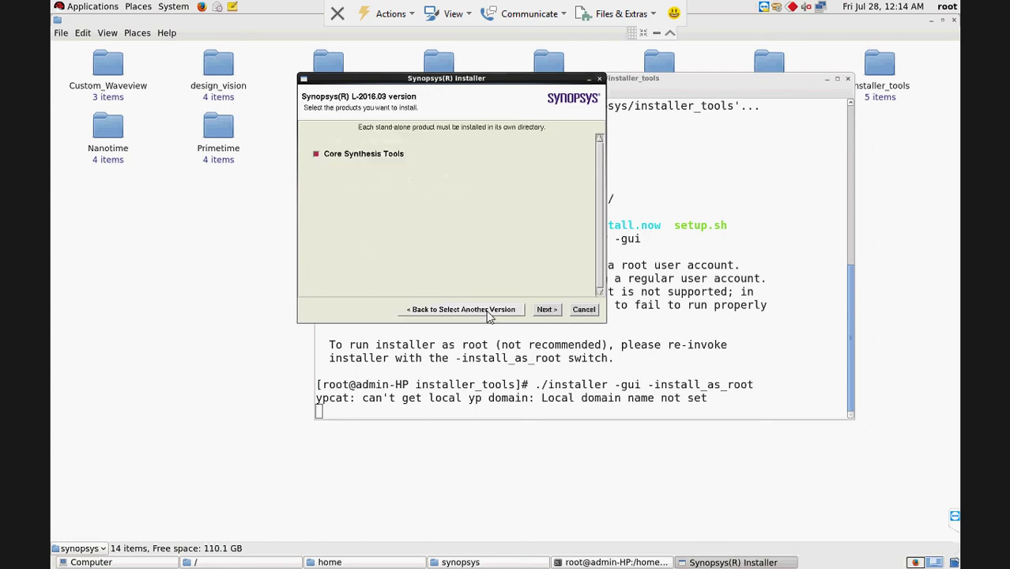
pyautogui.click(467, 310)
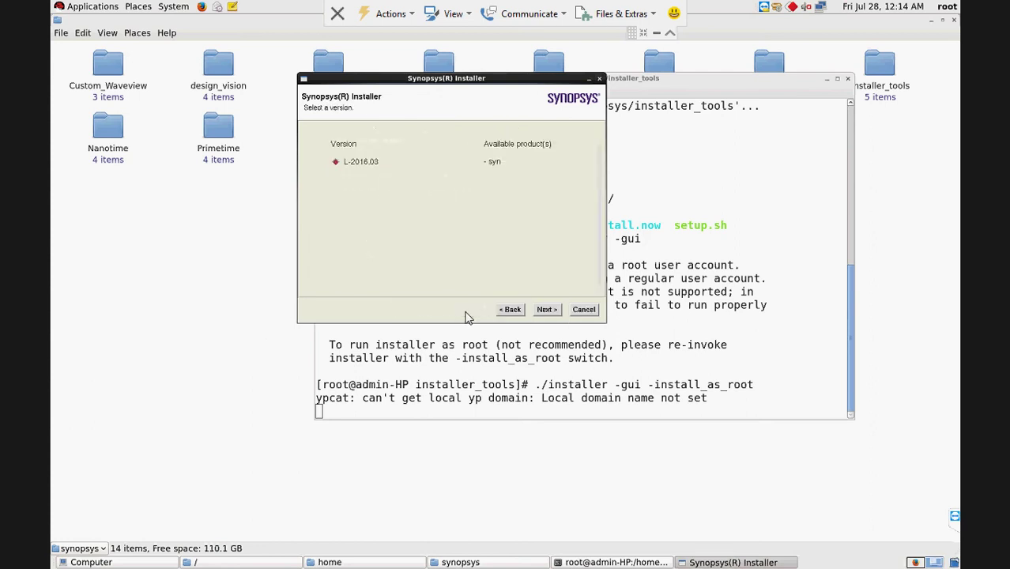
pyautogui.click(510, 310)
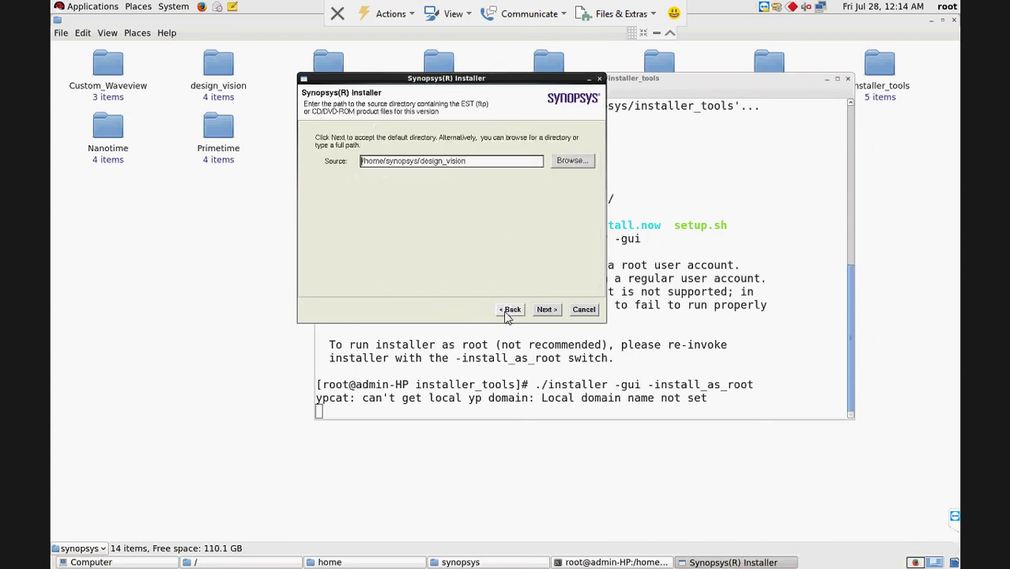
pyautogui.click(509, 310)
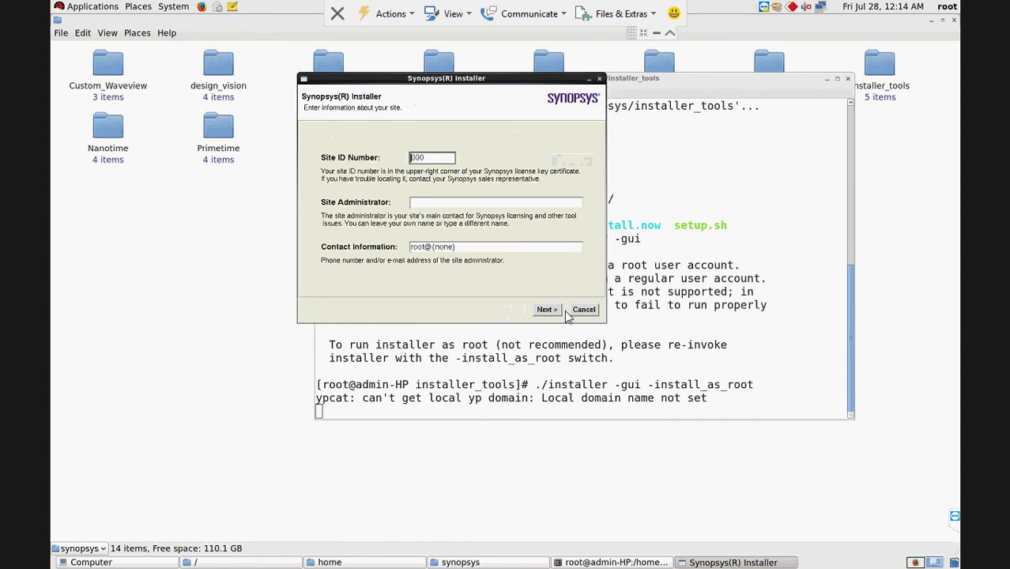
pyautogui.click(547, 310)
# Set the source directory to /home/synopsys/HSPICE and agree to remove the previous temporary installer directories there
pyautogui.click(568, 161)
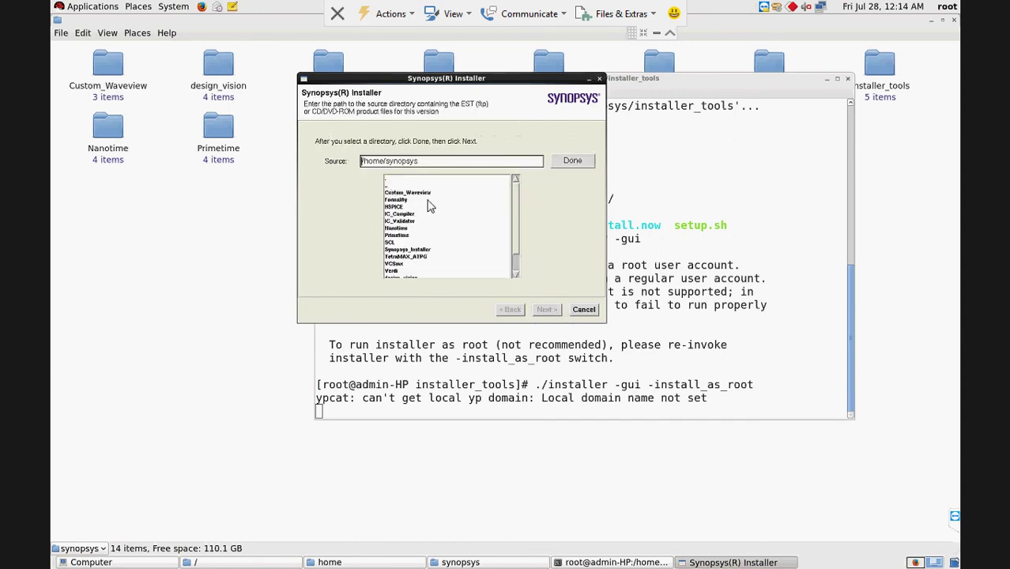
pyautogui.moveTo(514, 213); pyautogui.dragTo(512, 221)
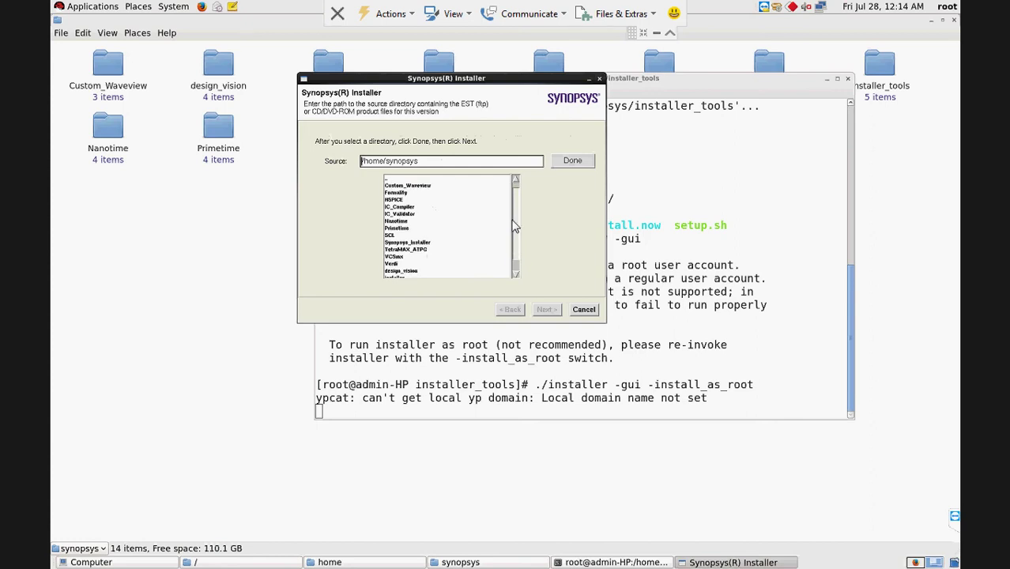
pyautogui.click(402, 199)
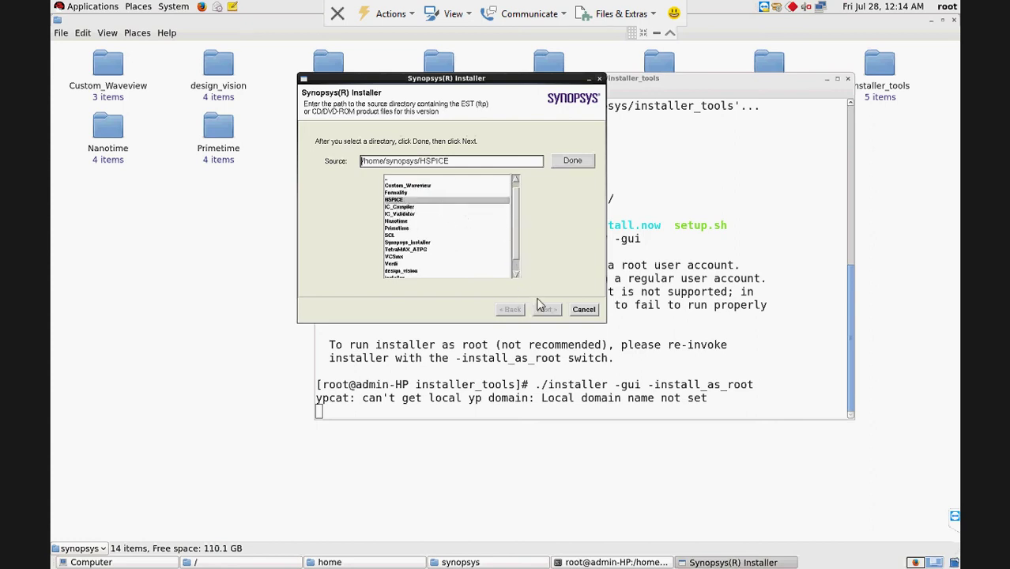
pyautogui.click(572, 161)
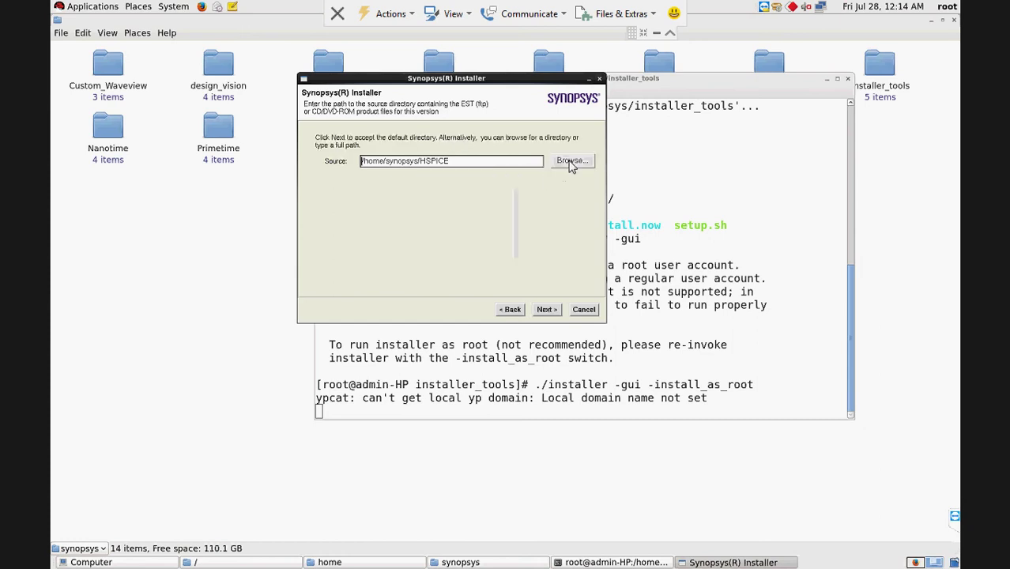
pyautogui.click(543, 310)
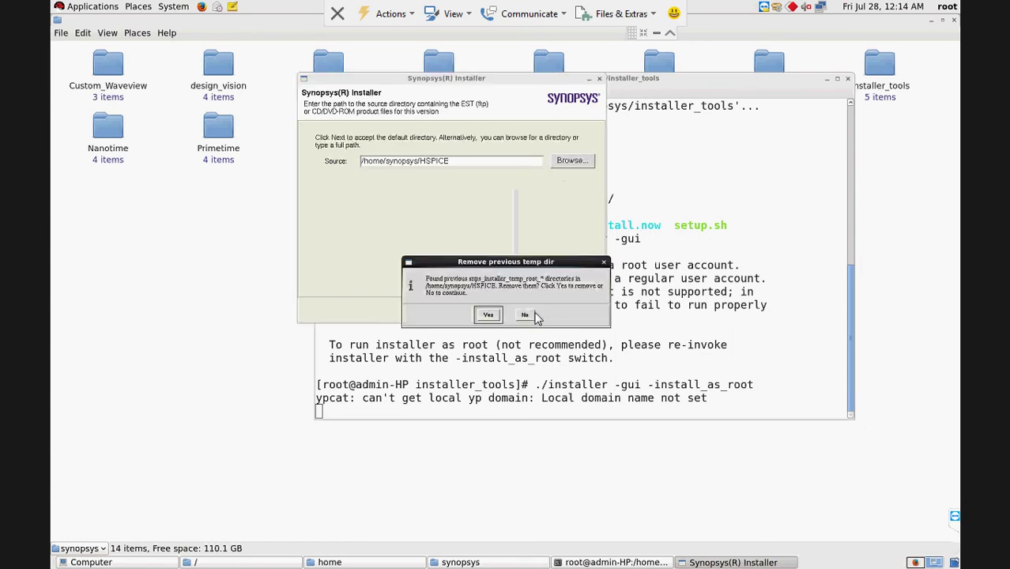
pyautogui.click(489, 319)
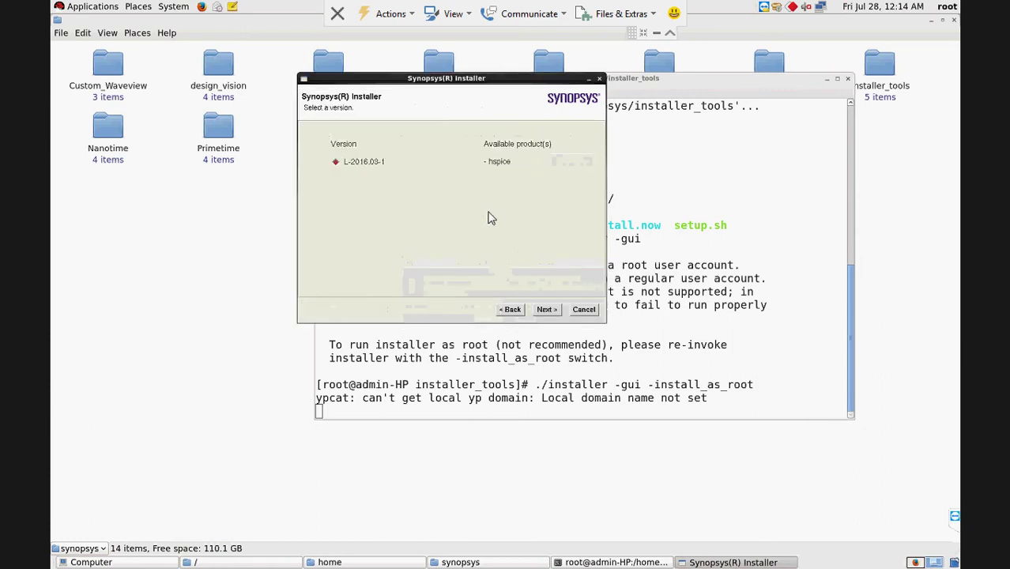
# Accept version L-2016.03-1, the HSPICE product with its platform-independent package, and the linux64 platform
pyautogui.click(546, 310)
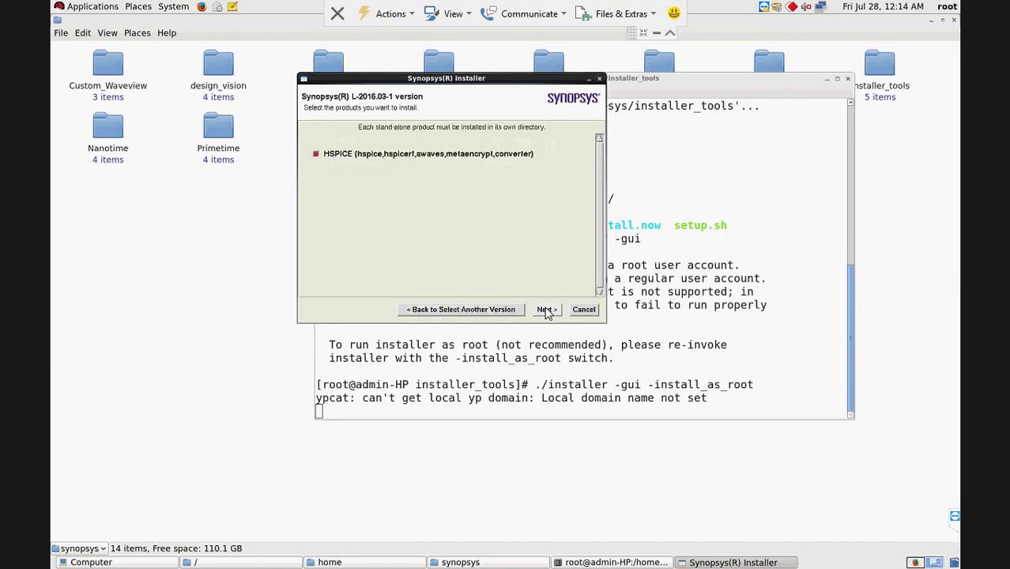
pyautogui.click(545, 310)
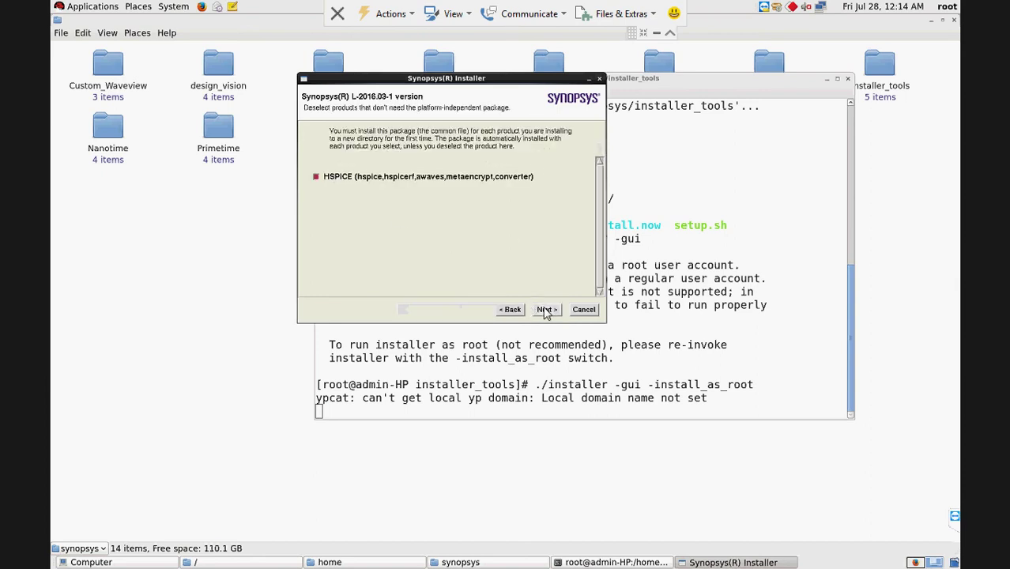
pyautogui.click(545, 310)
pyautogui.click(545, 310)
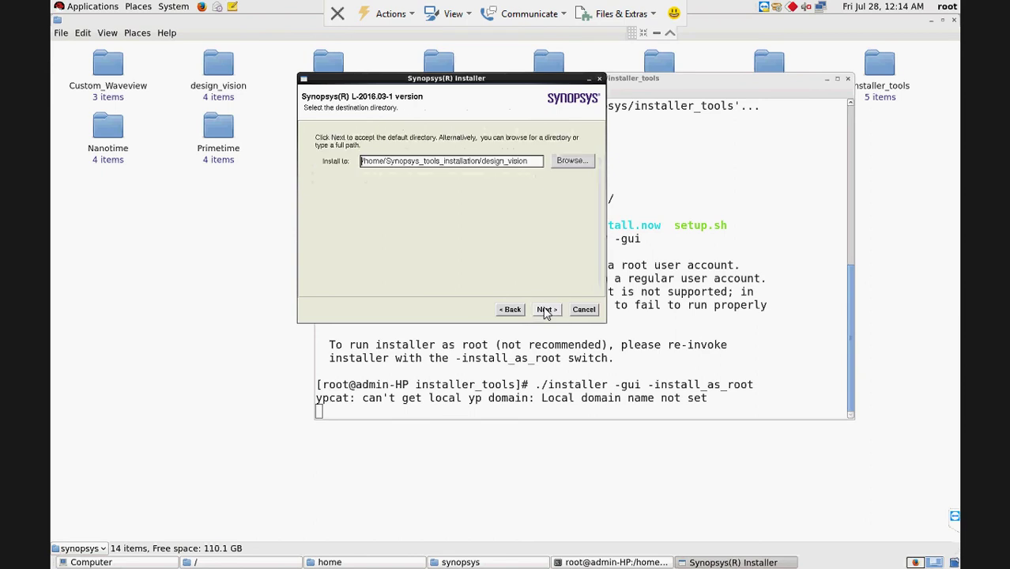
# Start installing HSPICE into /home/Synopsys_tools_installation/hspice, agreeing to create that directory and accepting the terms
pyautogui.click(536, 166)
pyautogui.press('BackSpace')
pyautogui.press('BackSpace')
pyautogui.press('BackSpace')
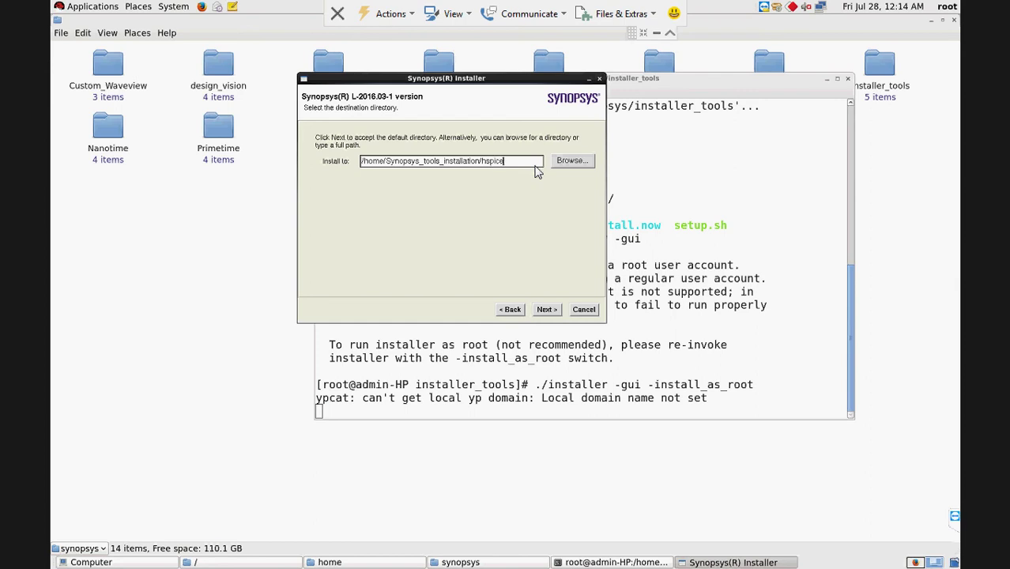
pyautogui.click(544, 311)
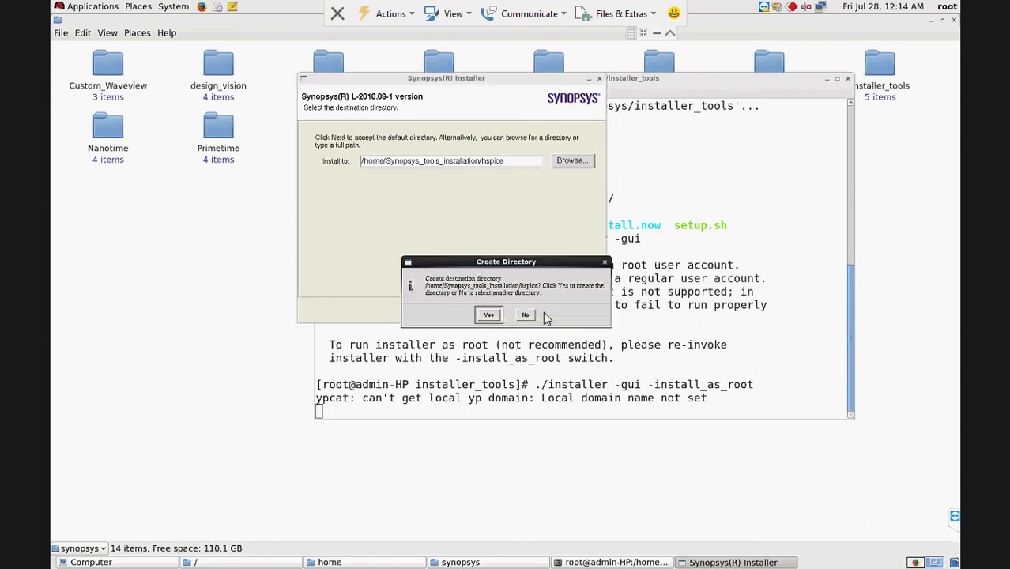
pyautogui.moveTo(498, 264); pyautogui.dragTo(507, 239)
pyautogui.click(495, 290)
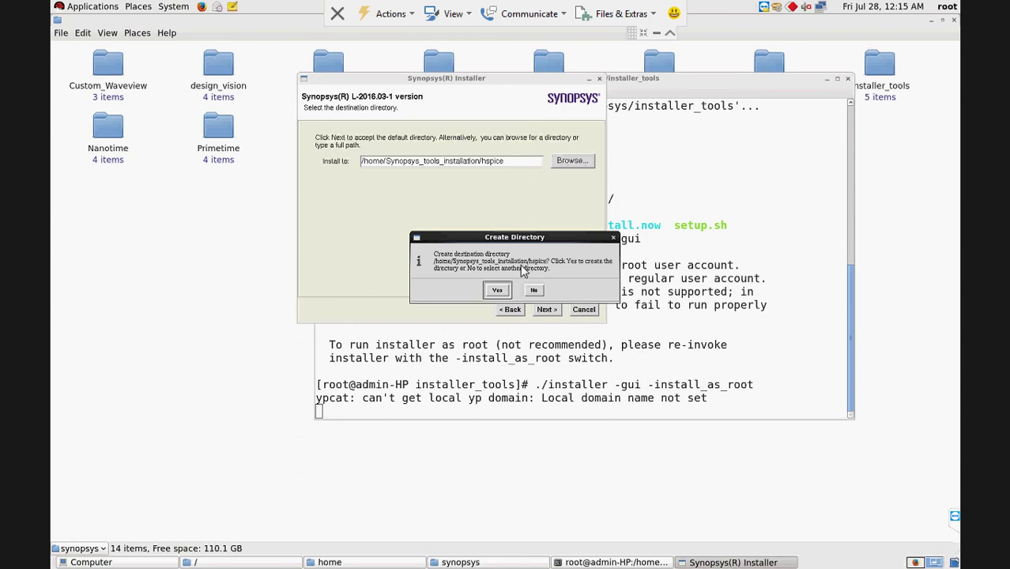
pyautogui.click(506, 291)
pyautogui.click(532, 310)
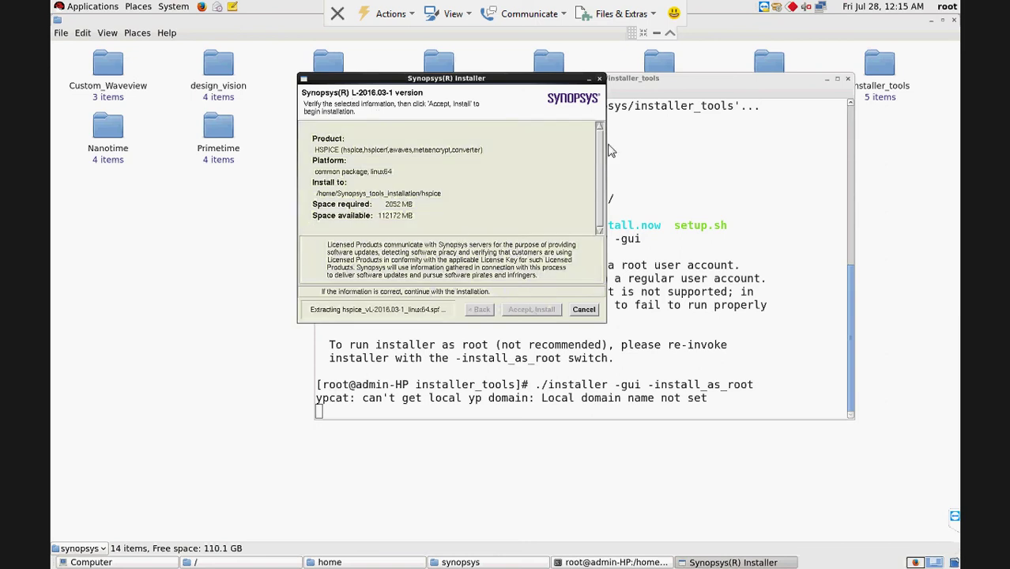
# Minimize the synopsys folder window and open Synopsys_tools_installation in /home to examine its tool folders
pyautogui.click(934, 22)
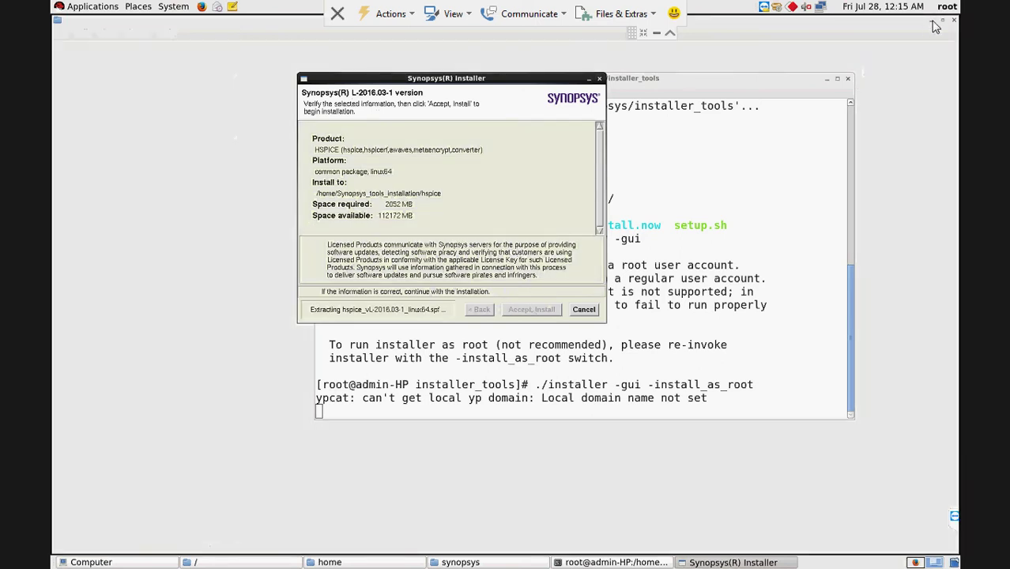
pyautogui.click(171, 327)
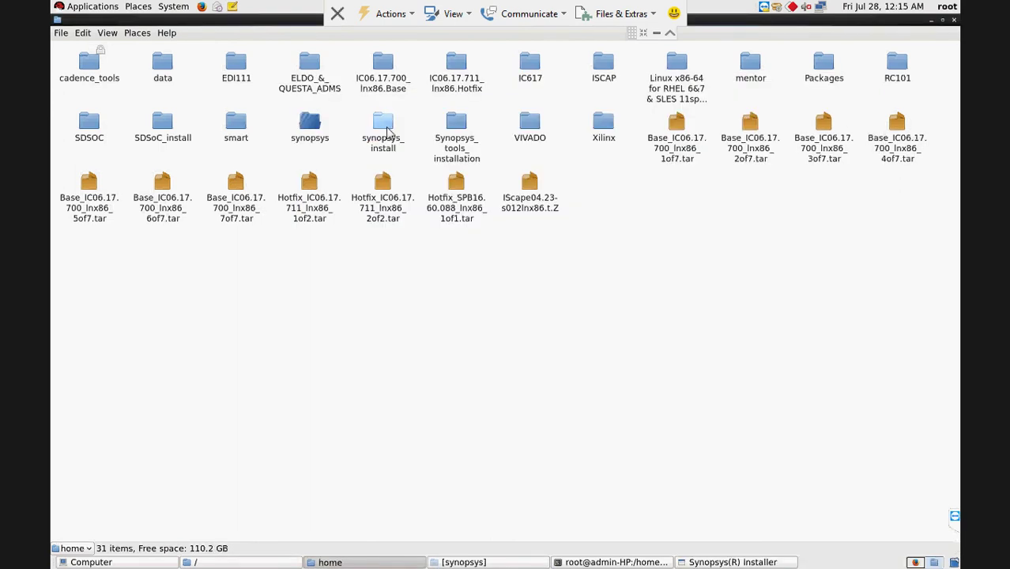
pyautogui.click(457, 133)
pyautogui.doubleClick(458, 133)
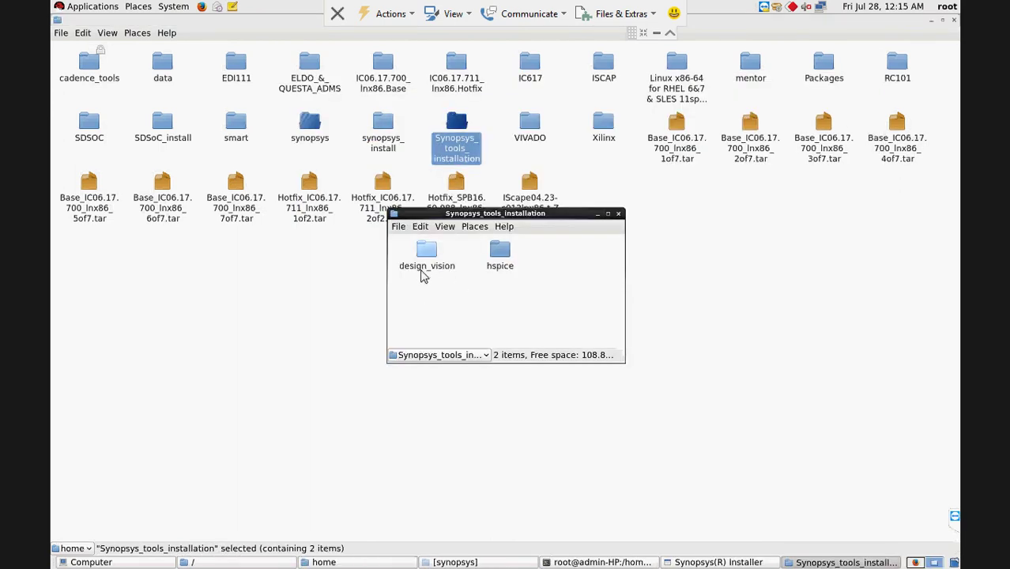
pyautogui.moveTo(515, 217); pyautogui.dragTo(499, 170)
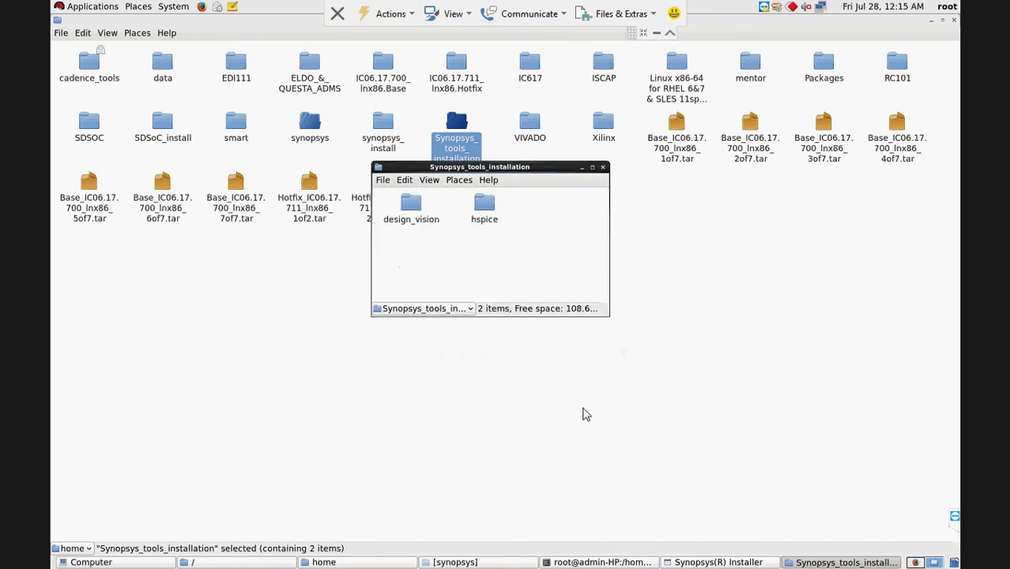
# Return to the installer to follow the HSPICE installation and dismiss its post-installation note
pyautogui.click(741, 562)
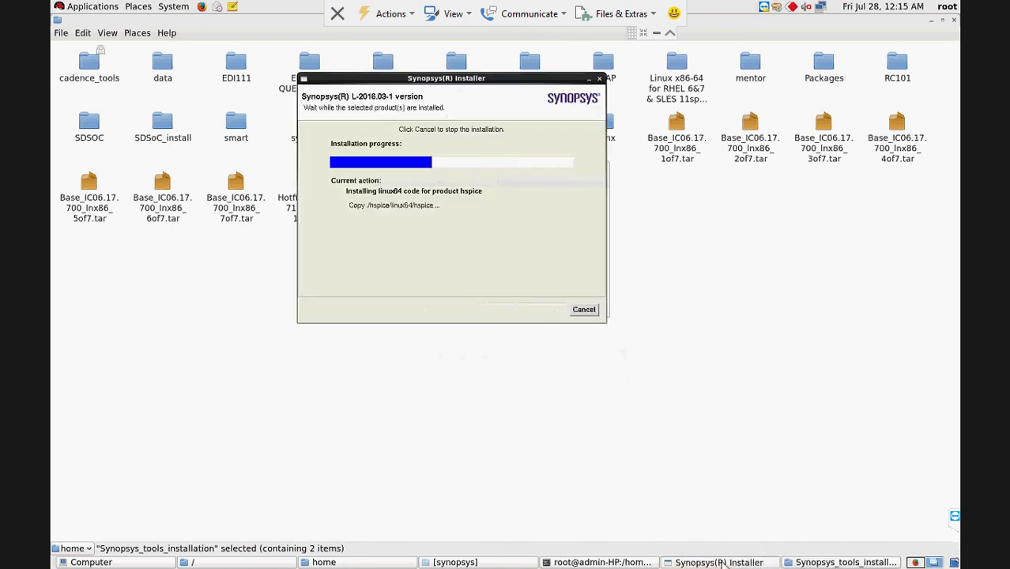
pyautogui.click(629, 562)
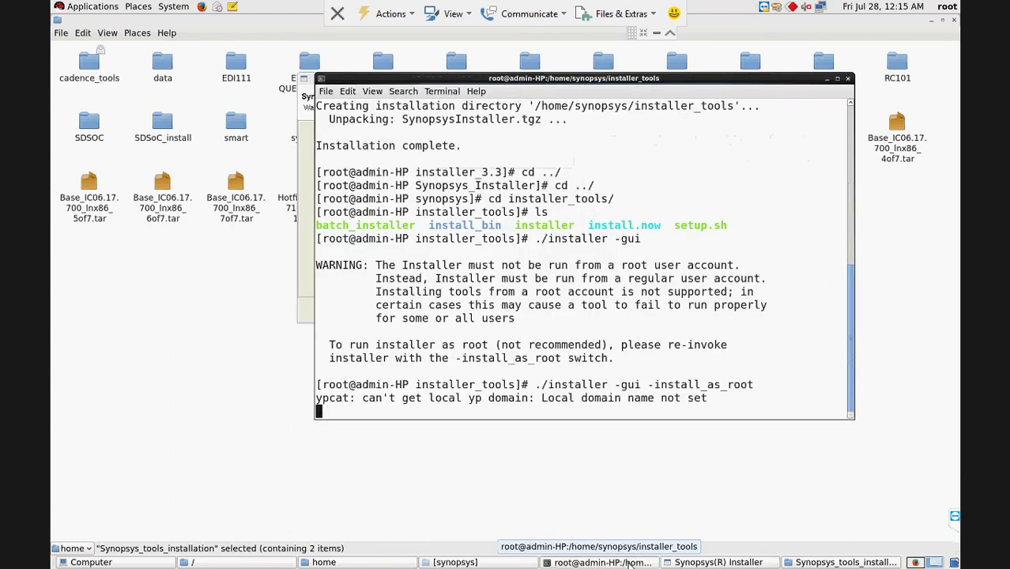
pyautogui.click(307, 93)
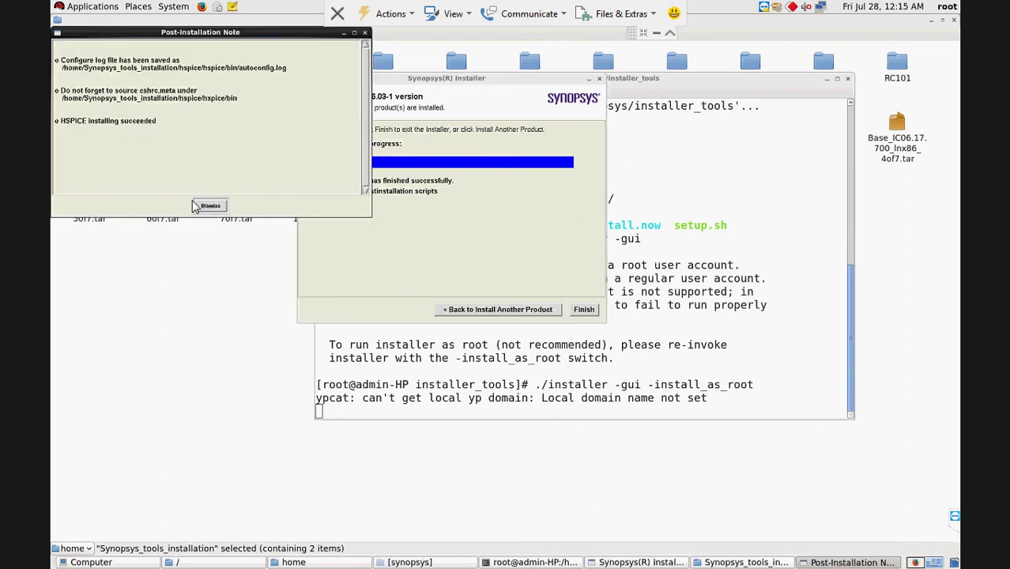
pyautogui.click(203, 208)
# Go back from the finished HSPICE installation to the source directory selection
pyautogui.click(488, 310)
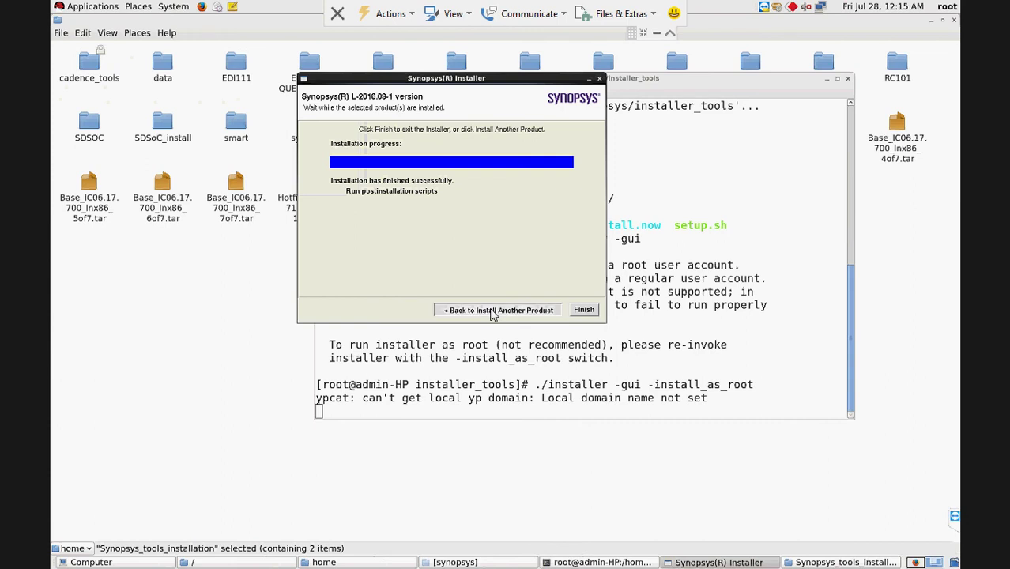
pyautogui.click(476, 310)
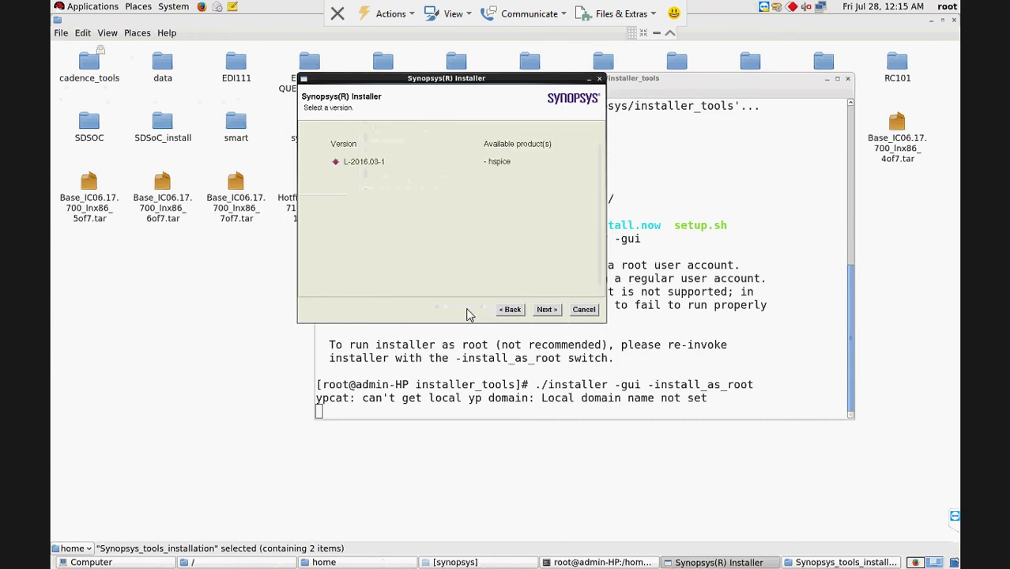
pyautogui.click(510, 310)
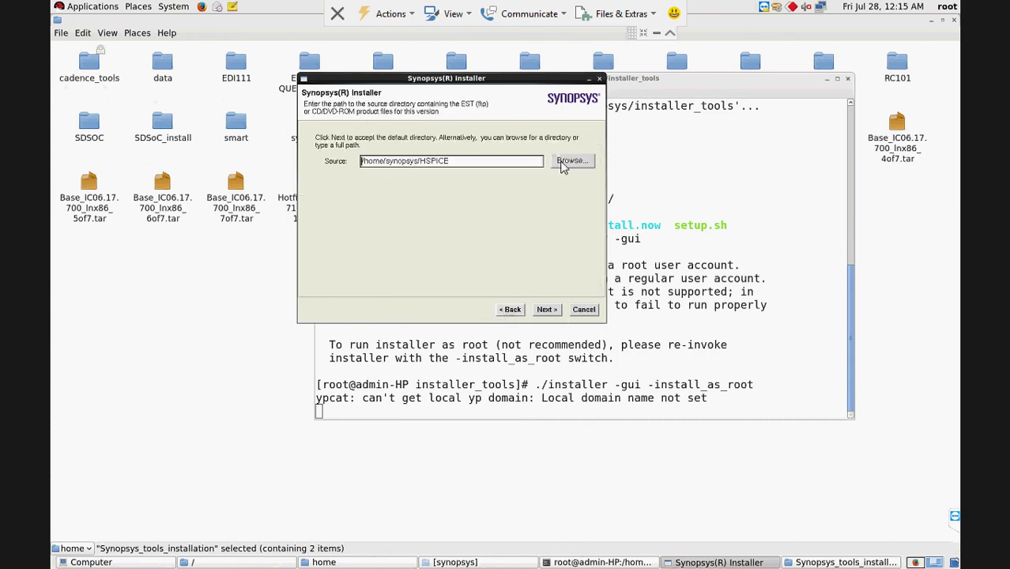
# Browse up to /home/synopsys and try to use its SCL directory as the installation source
pyautogui.click(571, 161)
pyautogui.click(389, 187)
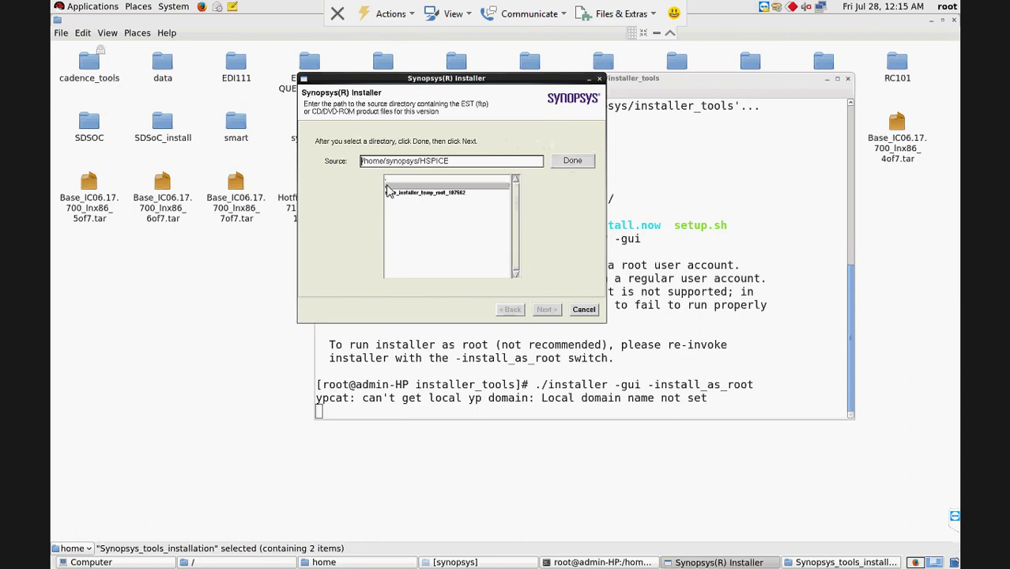
pyautogui.doubleClick(390, 188)
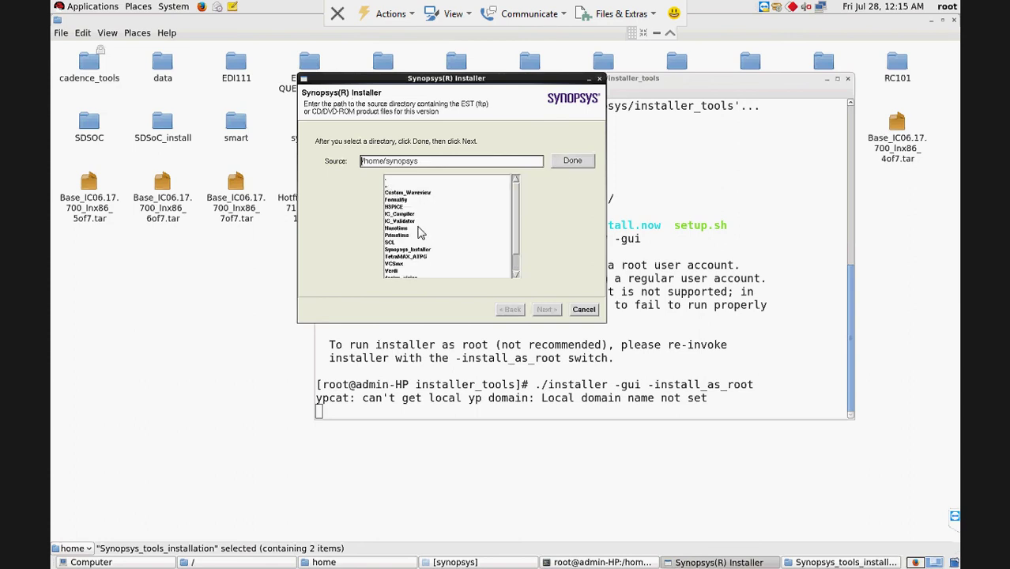
pyautogui.click(390, 242)
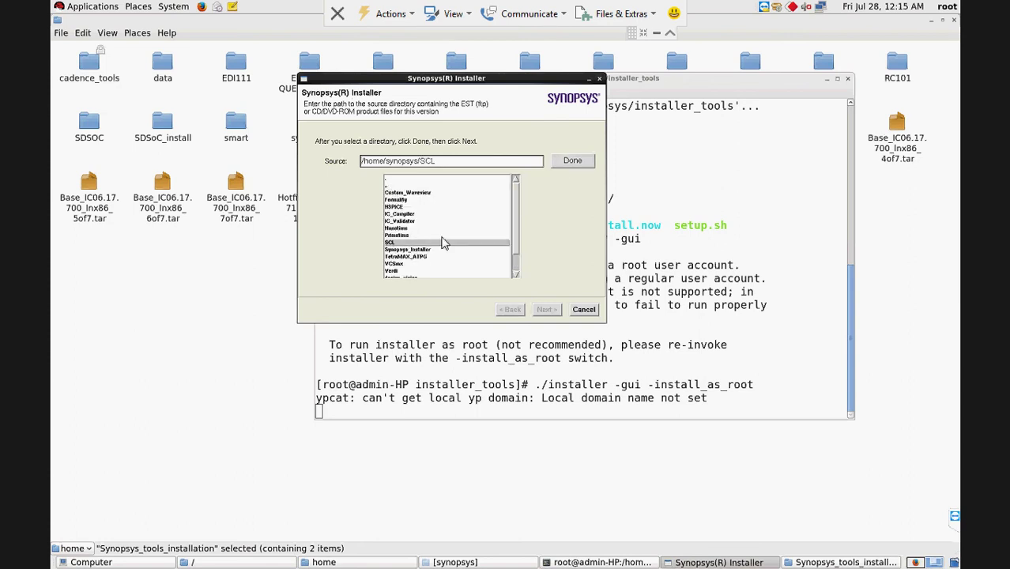
pyautogui.click(570, 161)
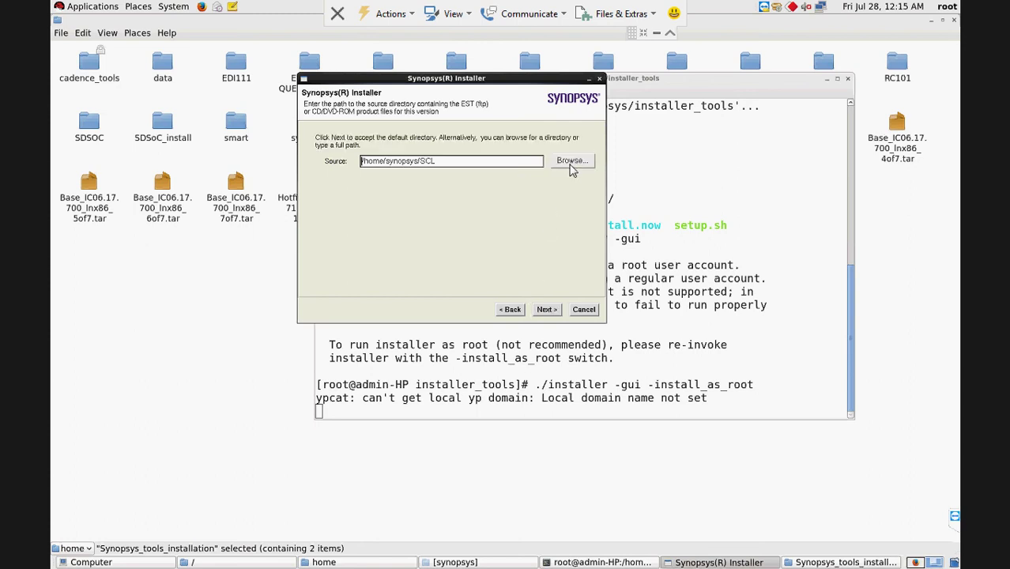
pyautogui.click(546, 309)
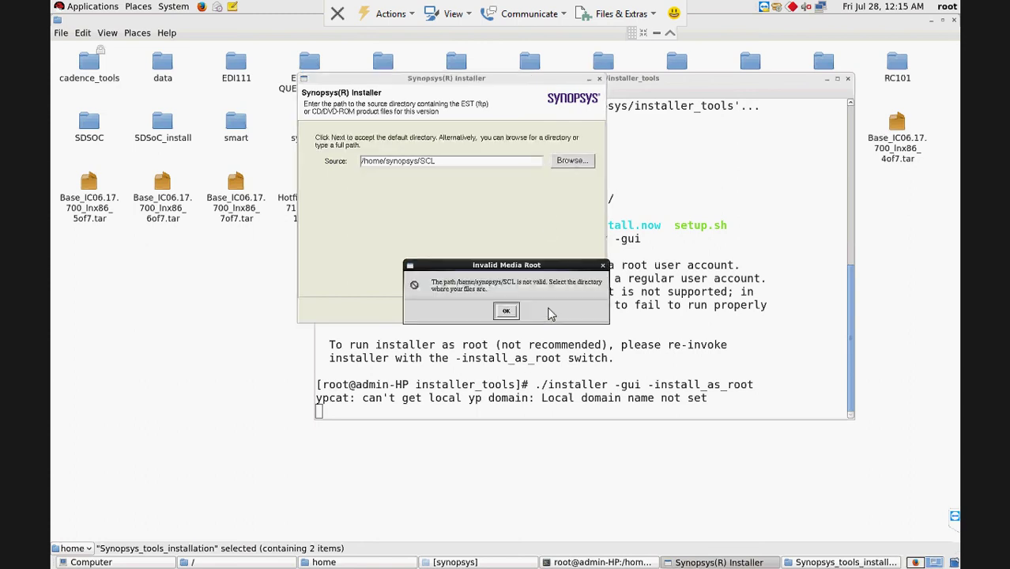
pyautogui.click(507, 309)
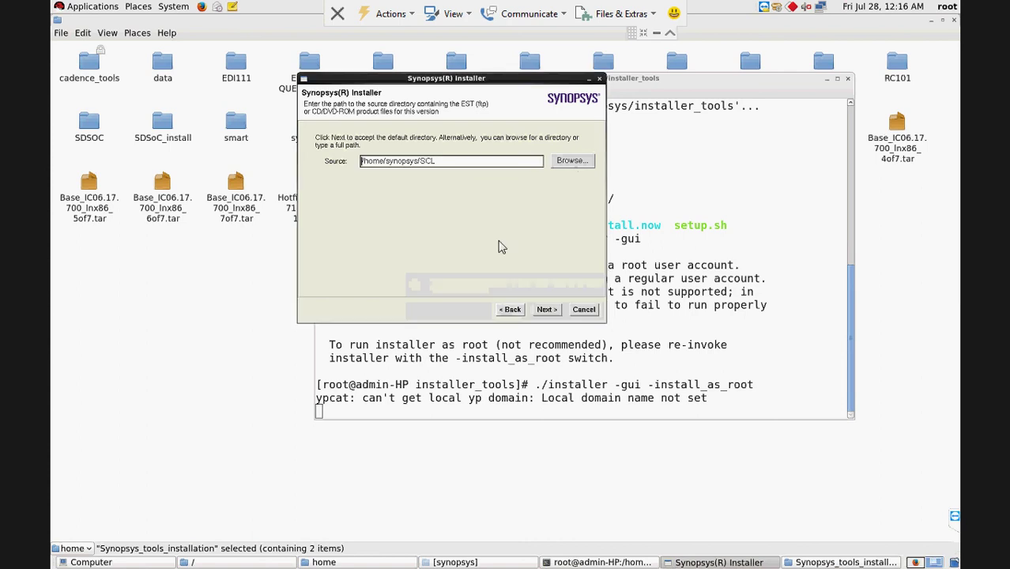
# Browse into the Linux subfolder and use /home/synopsys/SCL/Linux as the installation source directory
pyautogui.click(556, 165)
pyautogui.doubleClick(391, 193)
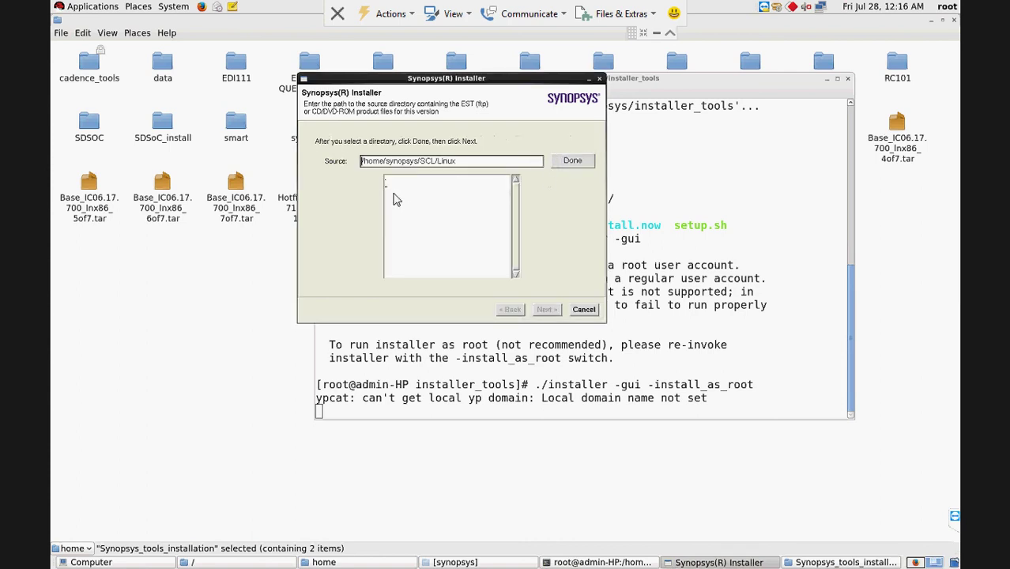
pyautogui.click(570, 163)
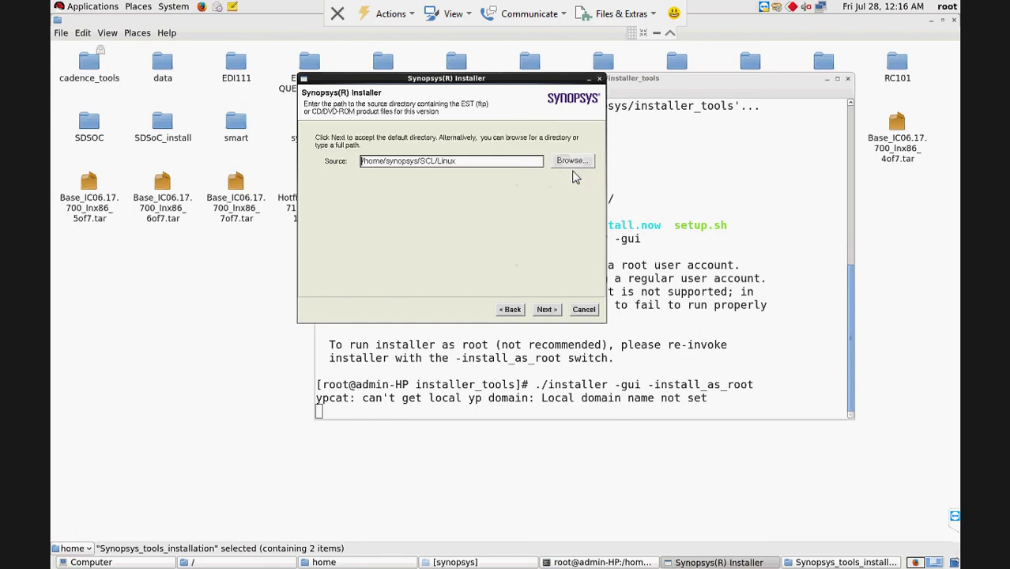
pyautogui.click(547, 309)
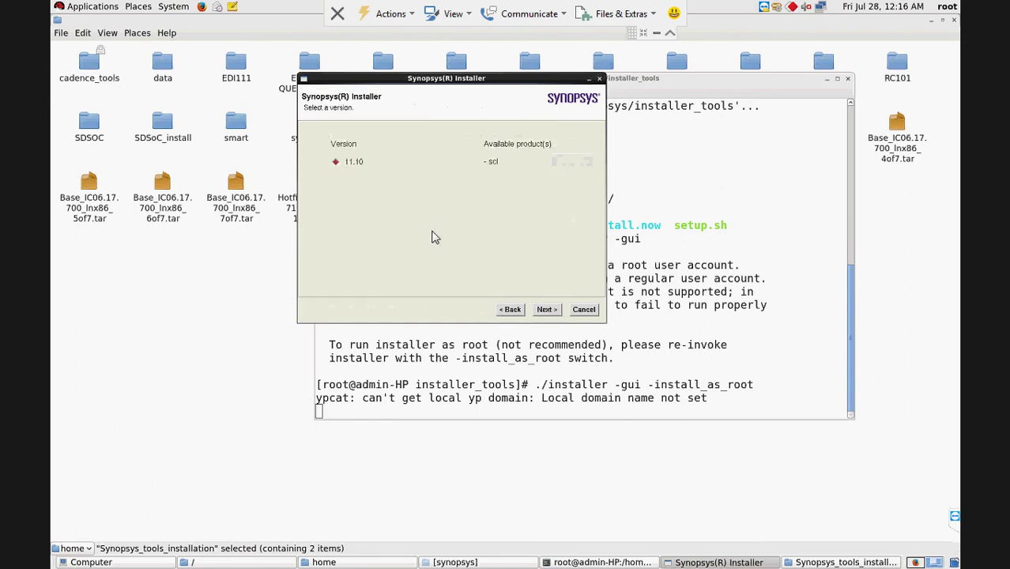
# Accept version 11.10 with the SCL product and its platform-independent package, and choose linux64 as the platform
pyautogui.click(547, 309)
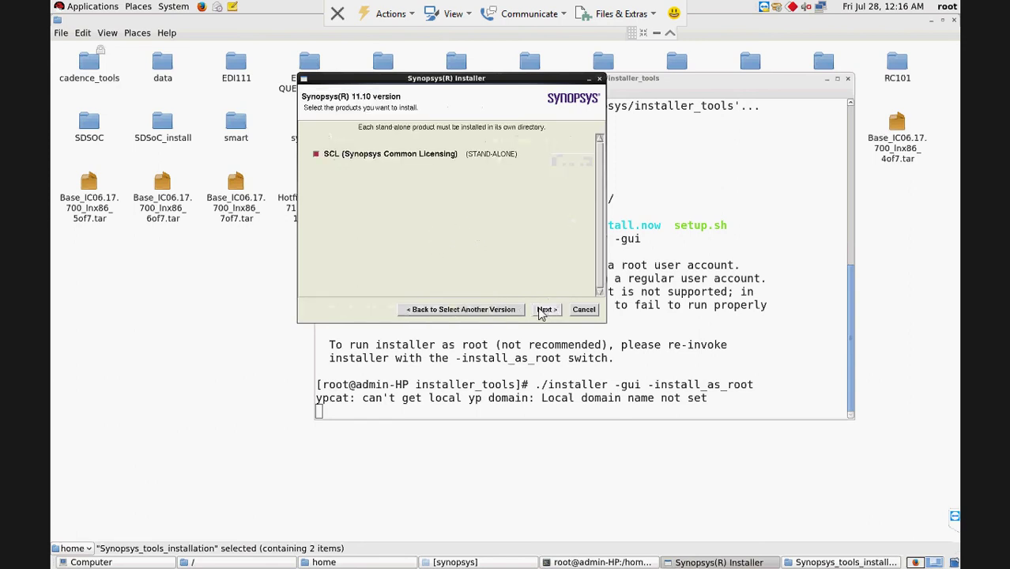
pyautogui.click(547, 310)
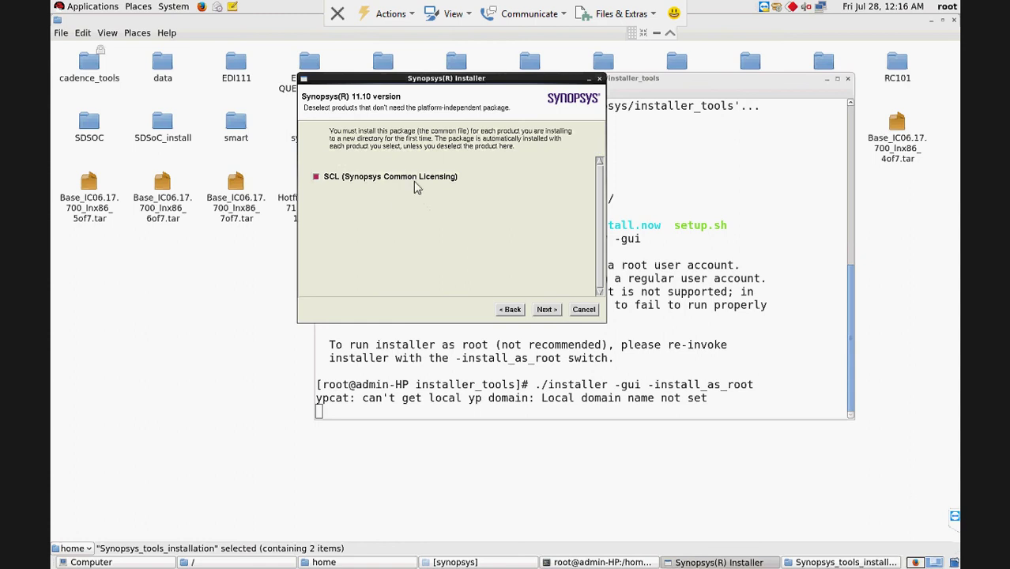
pyautogui.click(547, 310)
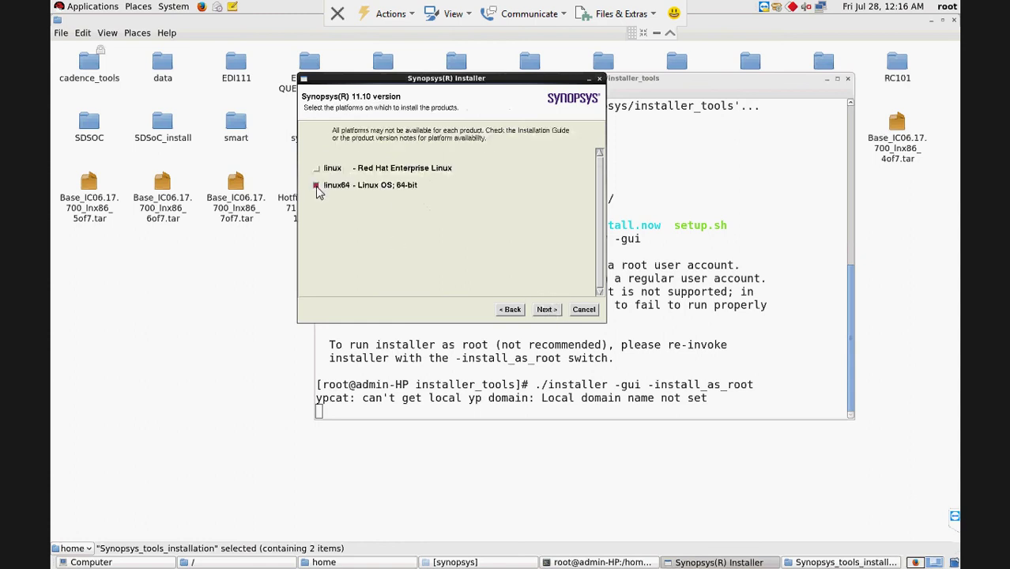
pyautogui.click(317, 187)
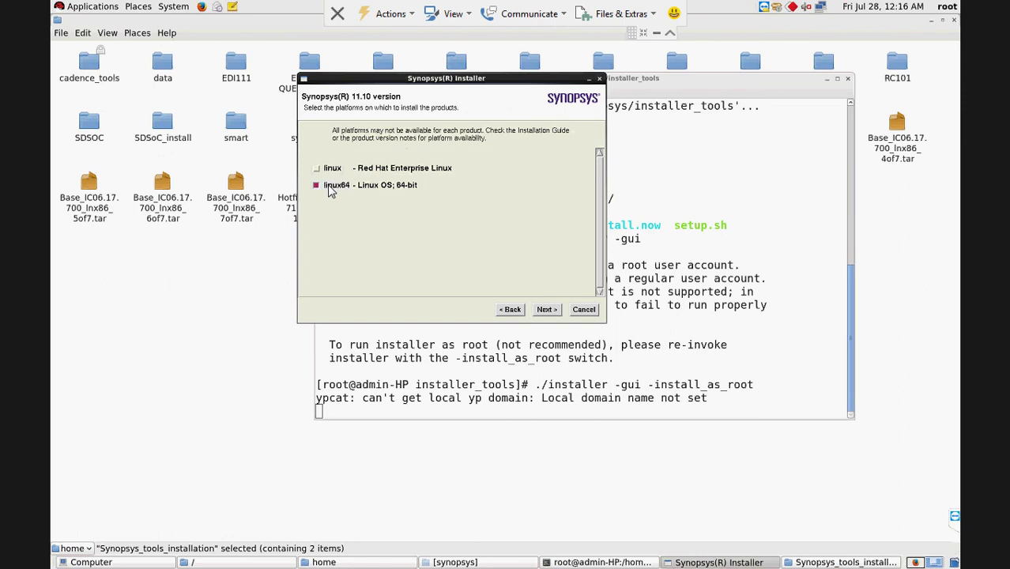
pyautogui.click(546, 310)
# Set the SCL destination directory to /home/Synopsys_tools_installation/scl and continue to the installation summary
pyautogui.click(516, 165)
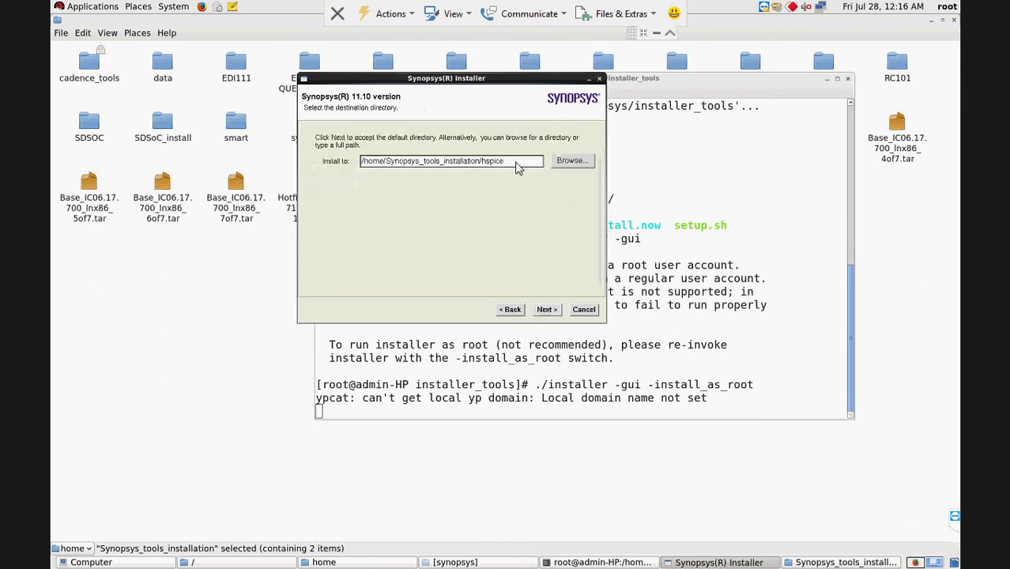
pyautogui.press('BackSpace')
pyautogui.press('BackSpace')
pyautogui.press('BackSpace')
pyautogui.press('BackSpace')
pyautogui.write('scl')
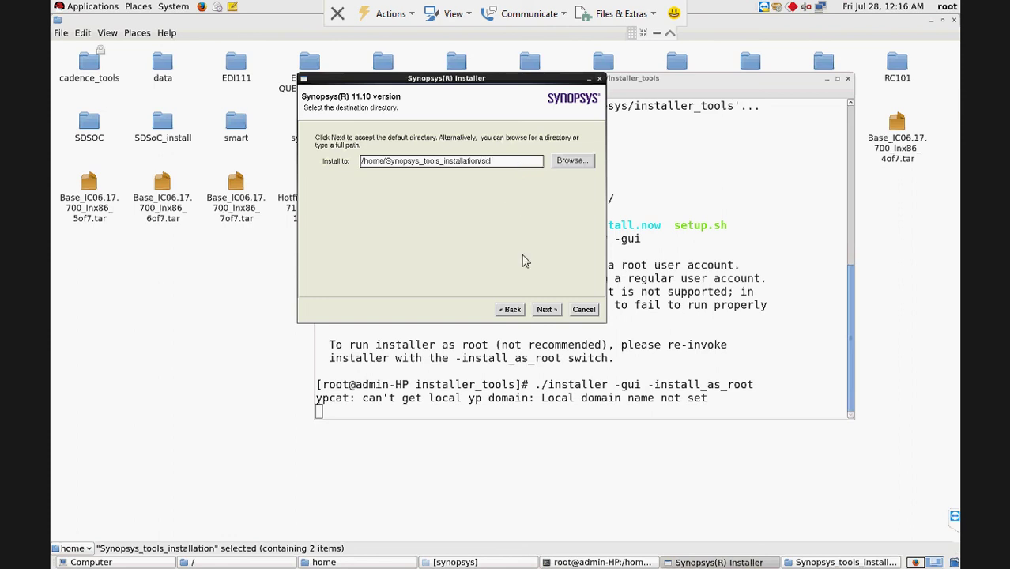
pyautogui.click(545, 309)
# Accept the summary to install SCL and move the installer window aside
pyautogui.click(488, 315)
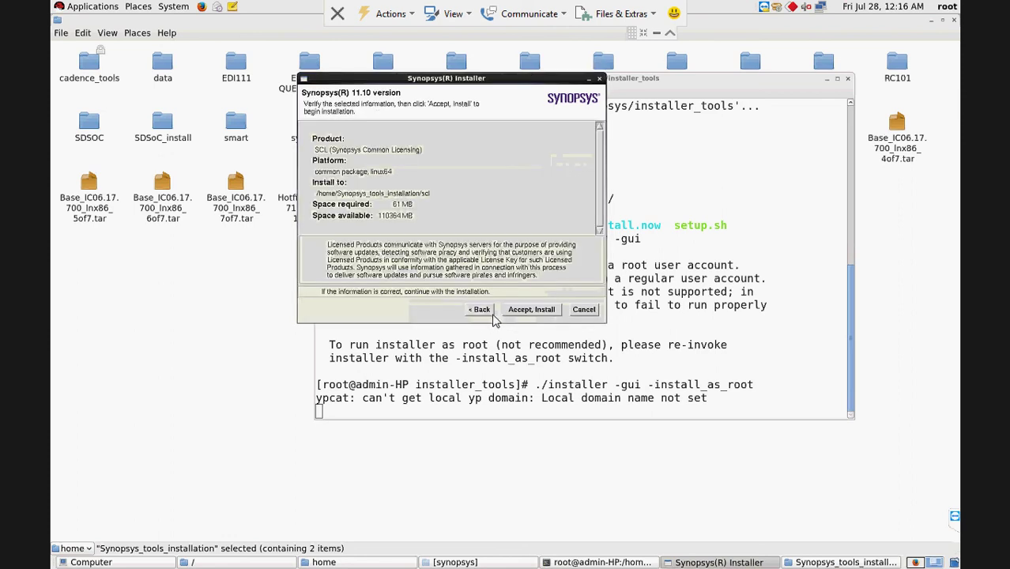
pyautogui.click(529, 310)
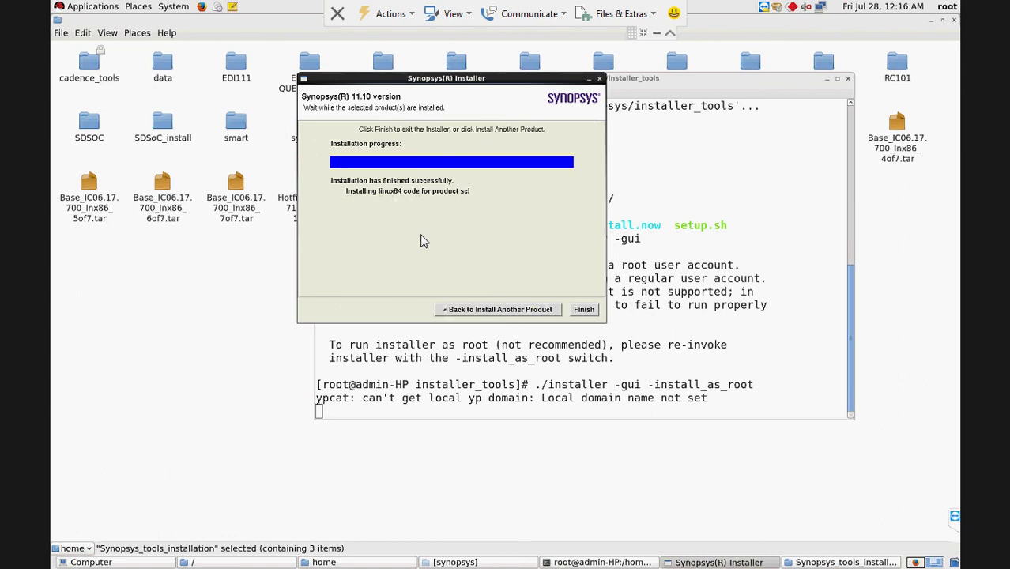
pyautogui.moveTo(466, 79); pyautogui.dragTo(395, 71)
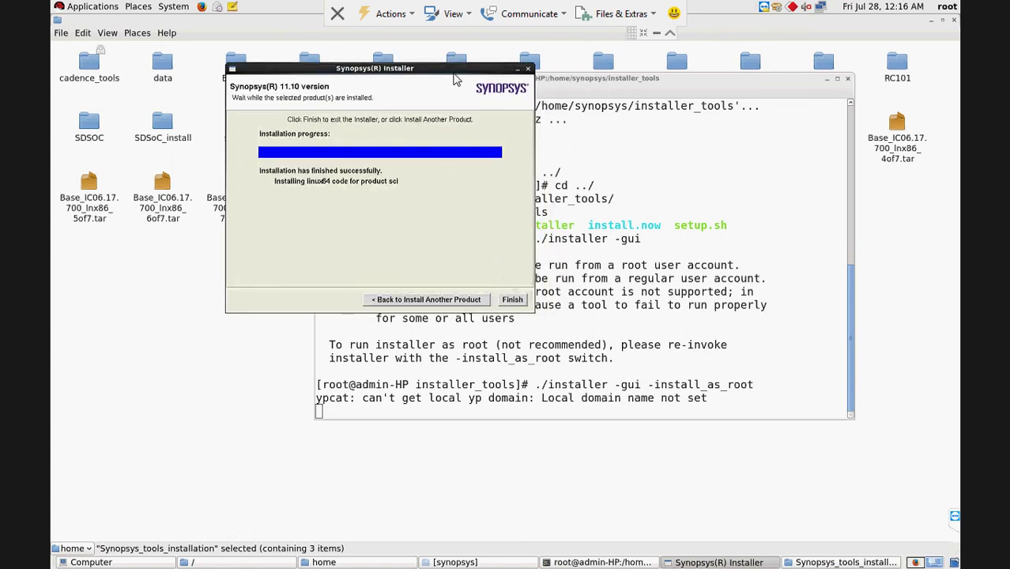
pyautogui.moveTo(455, 75); pyautogui.dragTo(458, 63)
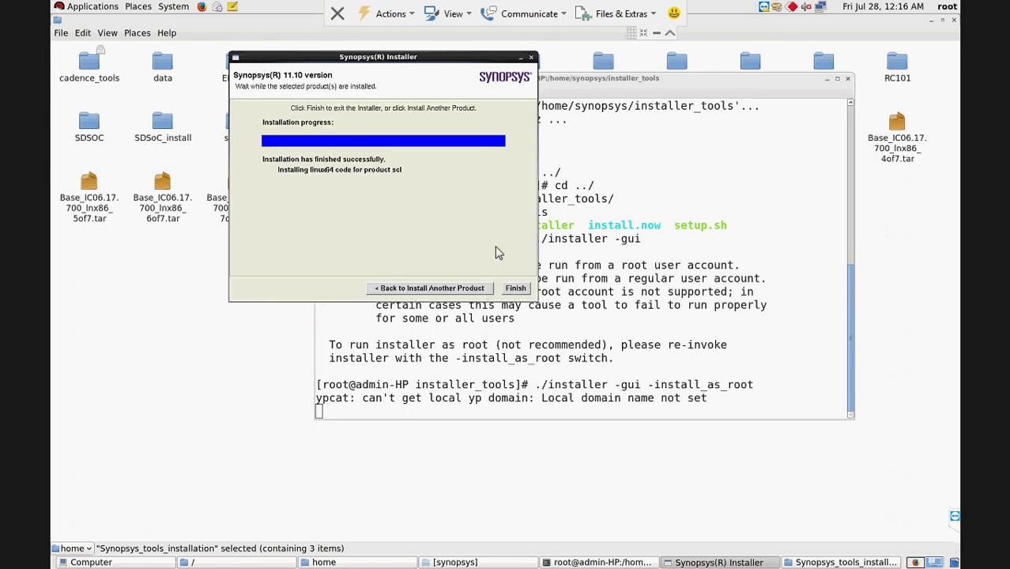
# Finish the installer, dismiss its release note and close the terminal
pyautogui.click(515, 289)
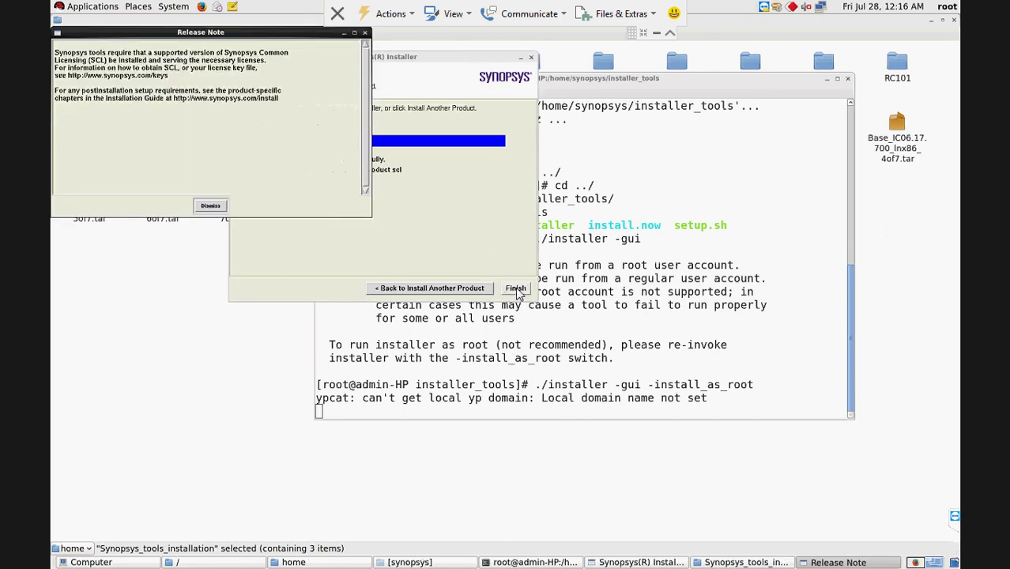
pyautogui.click(210, 206)
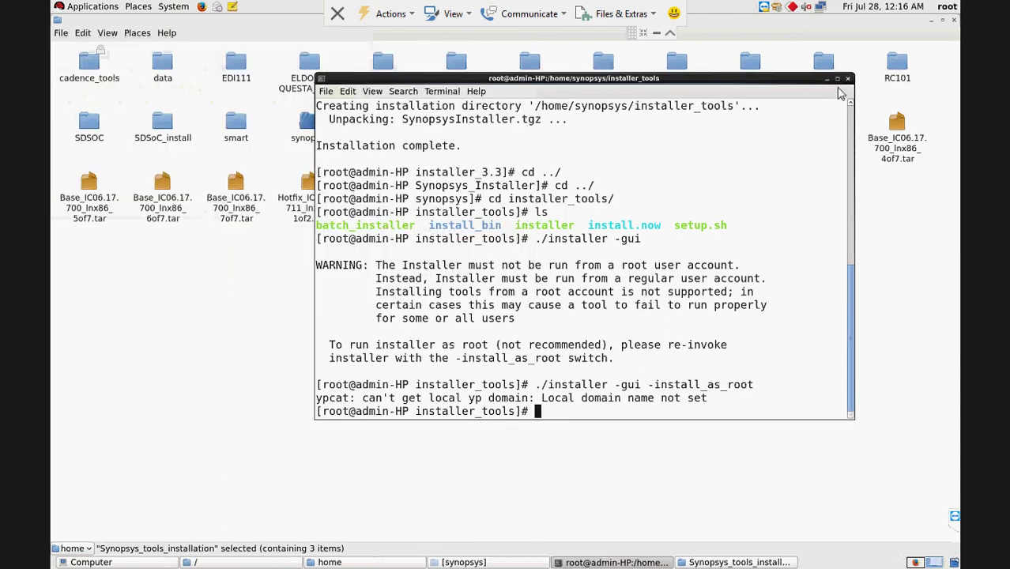
pyautogui.hotkey('ctrl', 'd')
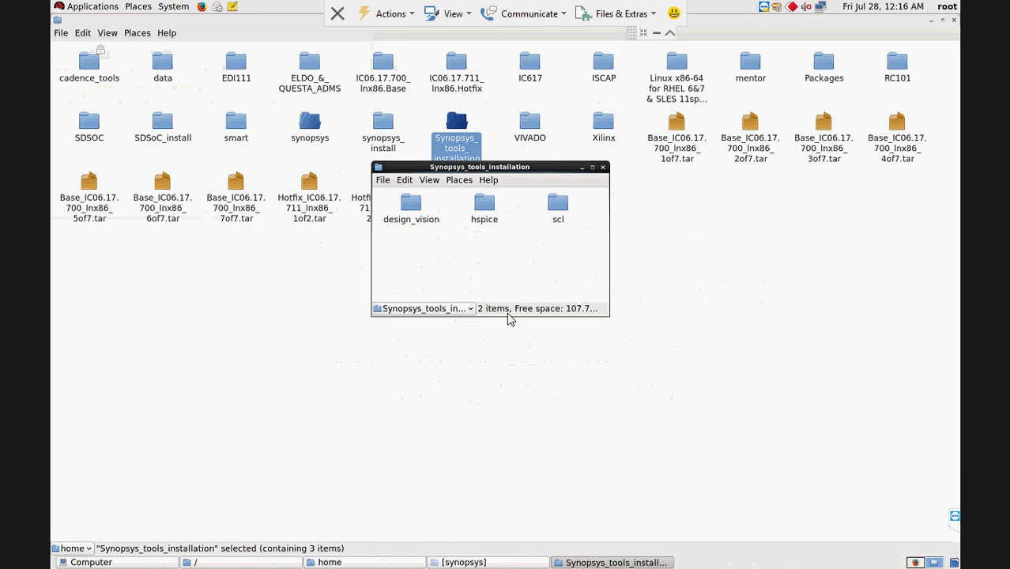
# Close the Synopsys_tools_installation window and open the Verdi folder inside /home/synopsys
pyautogui.click(603, 168)
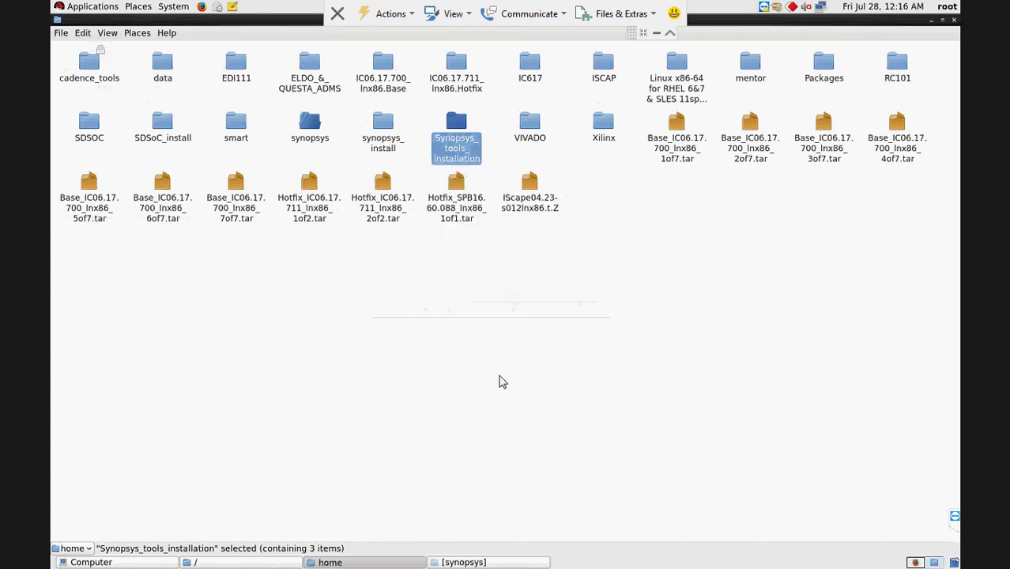
pyautogui.doubleClick(309, 126)
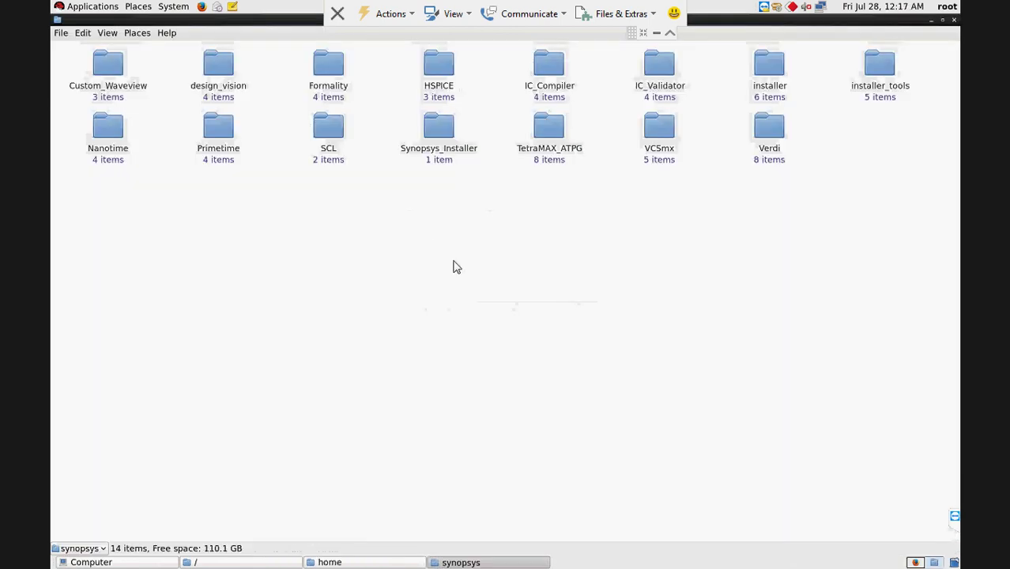
pyautogui.doubleClick(769, 132)
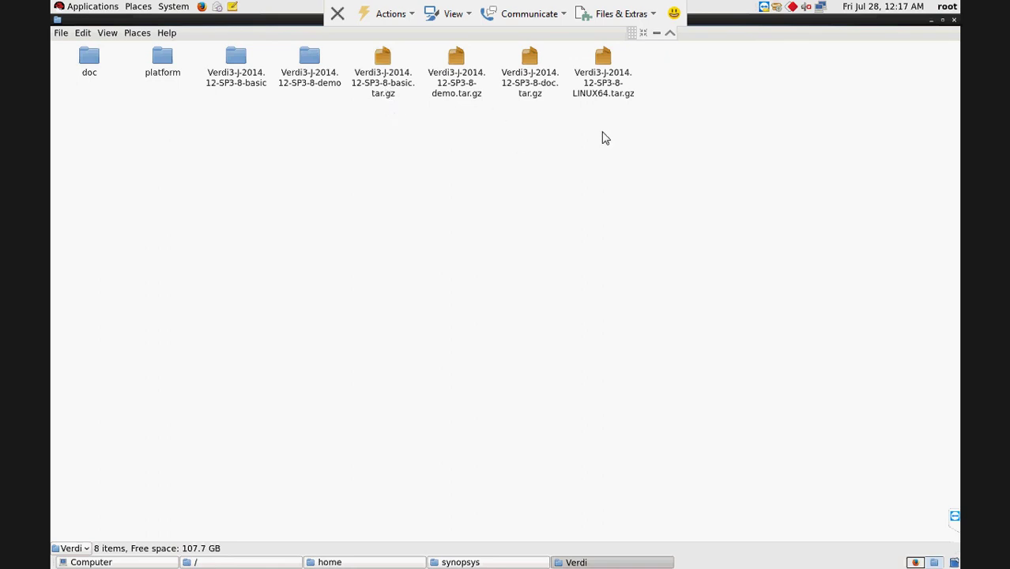
pyautogui.click(386, 99)
pyautogui.rightClick(385, 101)
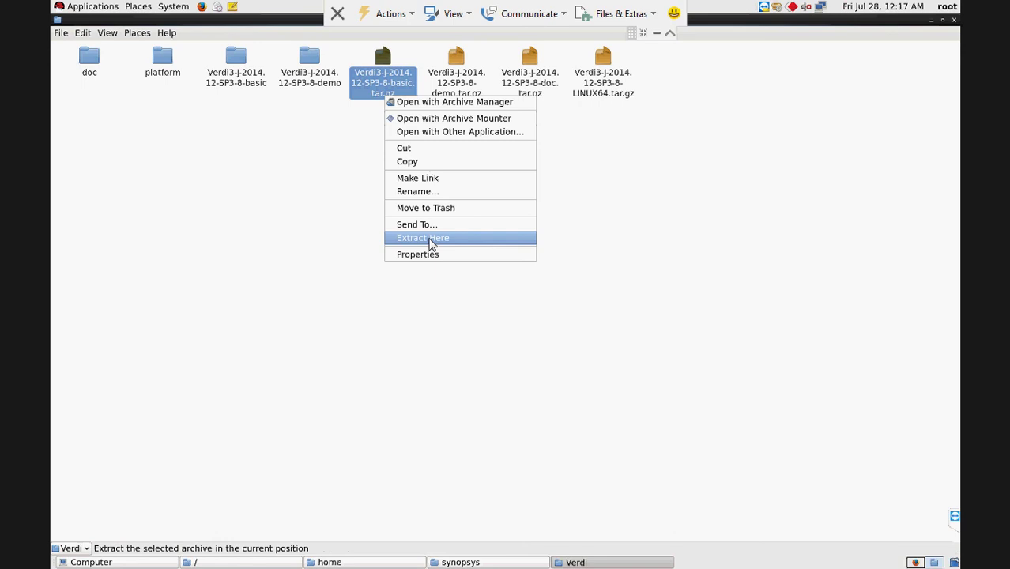
pyautogui.click(354, 156)
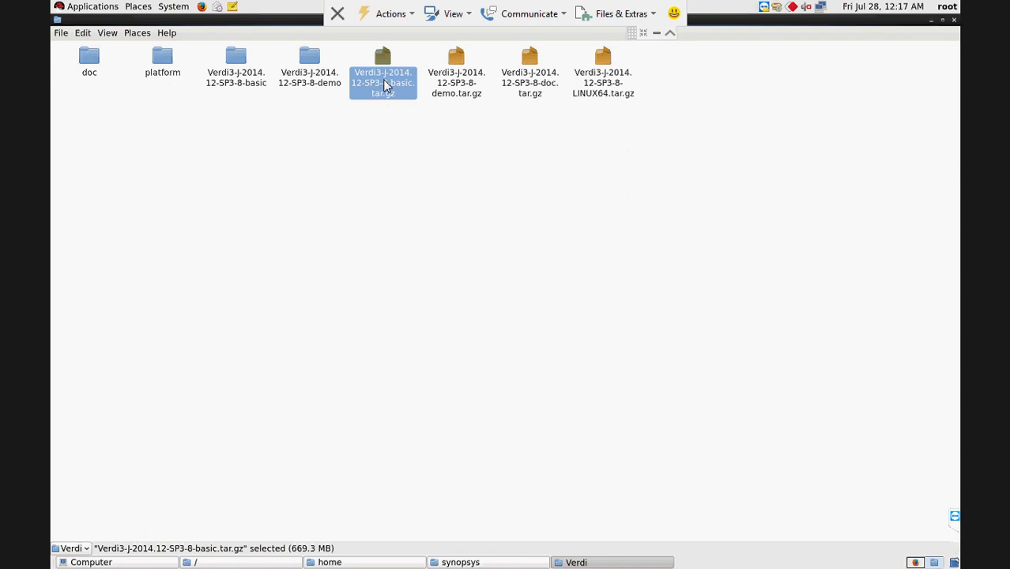
# Extract Verdi3-J-2014.12-SP3-8-basic.tar.gz into the Verdi folder and move the progress window up
pyautogui.rightClick(386, 85)
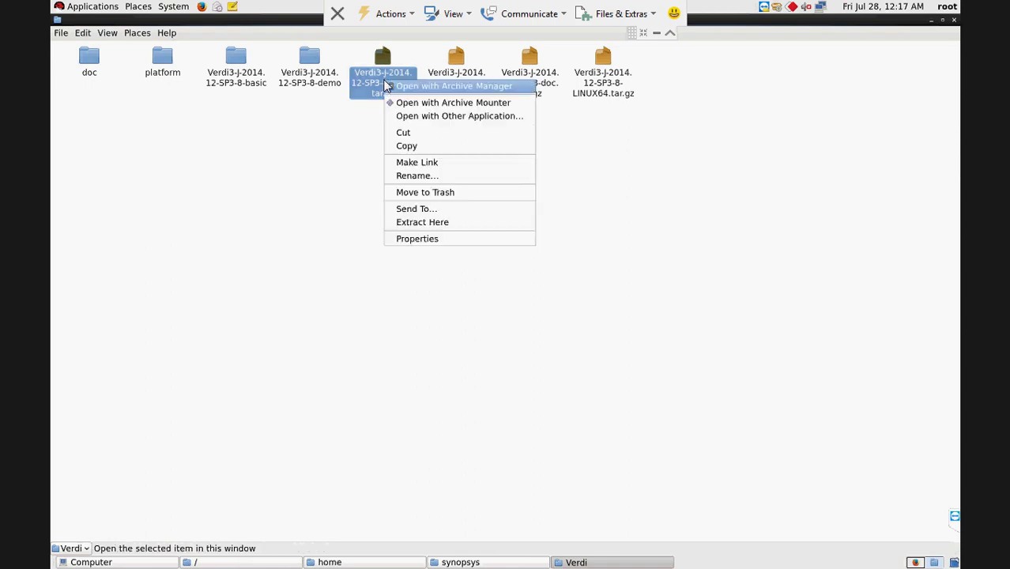
pyautogui.click(423, 223)
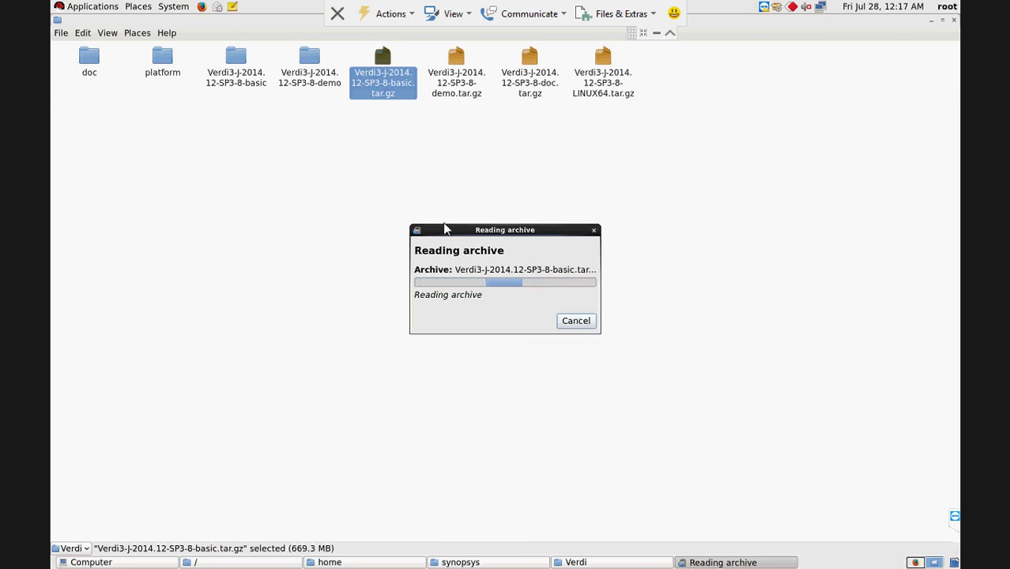
pyautogui.moveTo(423, 226); pyautogui.dragTo(430, 180)
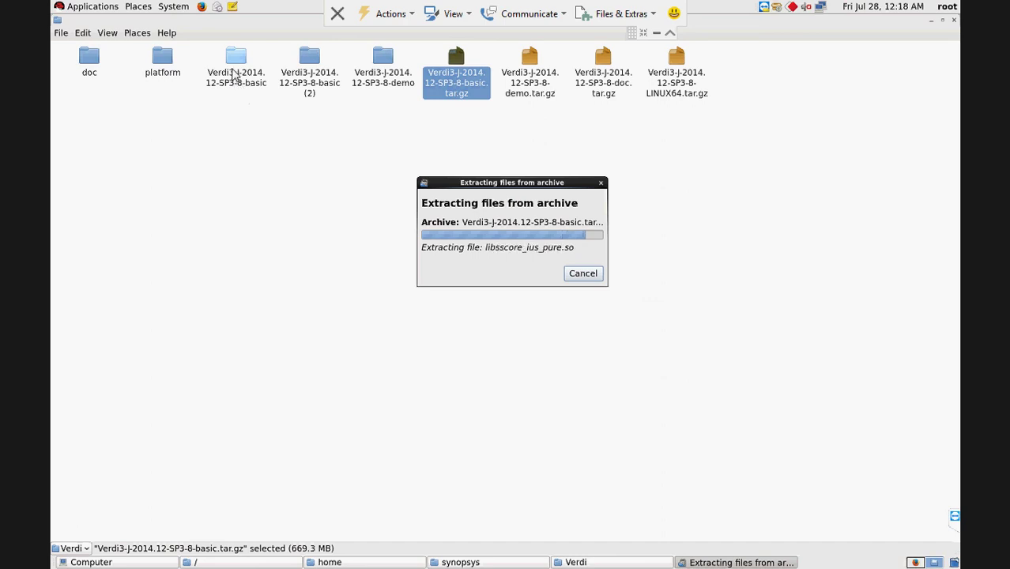
# Examine the contents of the Verdi3-J-2014.12-SP3-8-basic folder in an enlarged window, and close it
pyautogui.doubleClick(235, 64)
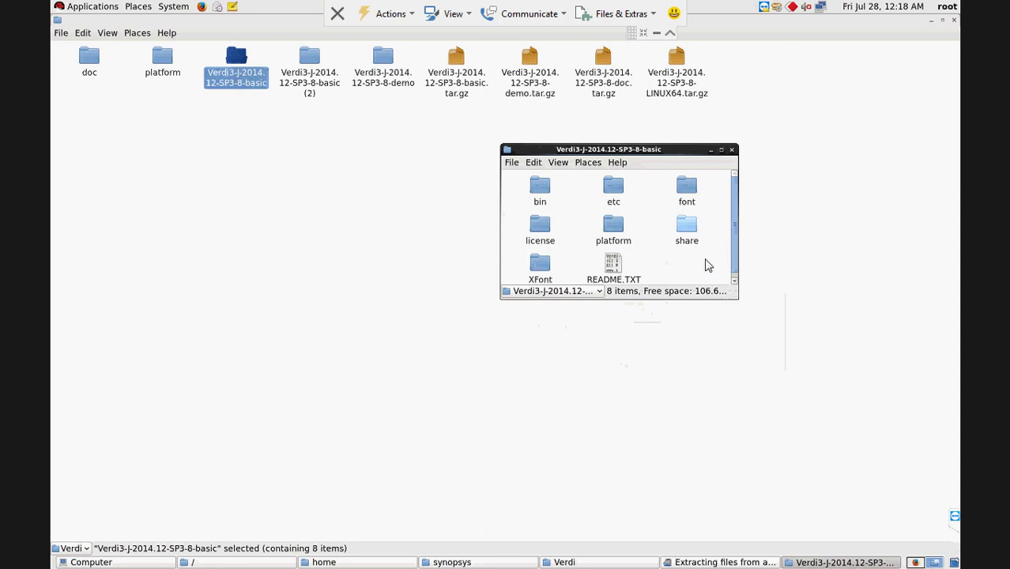
pyautogui.moveTo(744, 312); pyautogui.dragTo(843, 399)
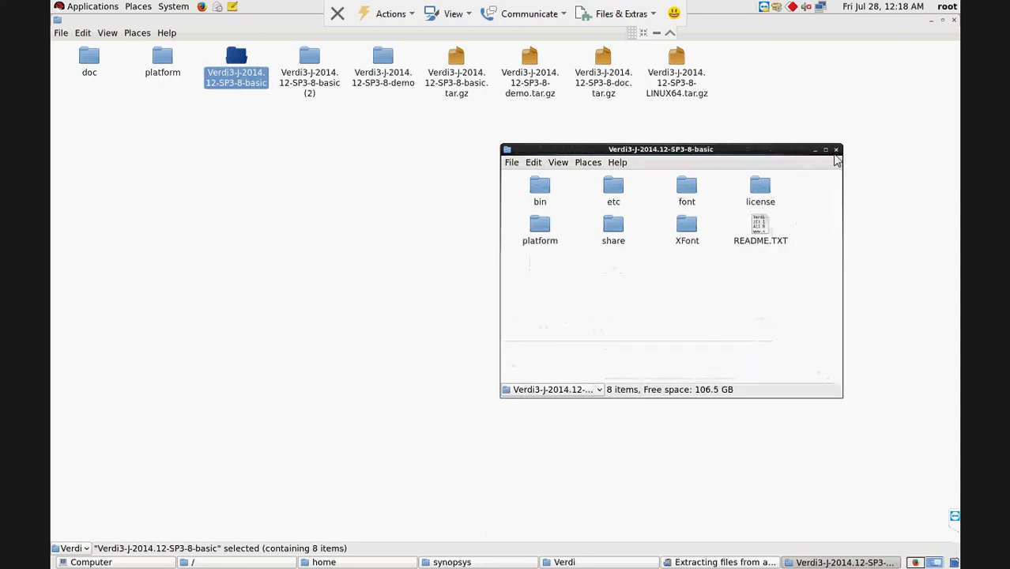
pyautogui.click(835, 149)
# Extract Verdi3-J-2014.12-SP3-8-LINUX64.tar.gz into the Verdi folder and move the basic archive's progress window aside
pyautogui.click(681, 89)
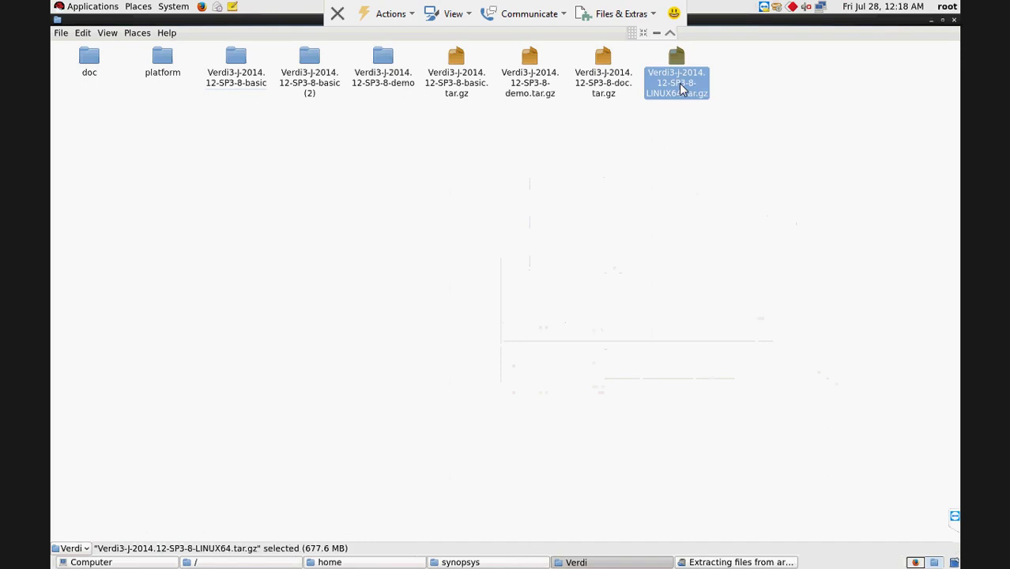
pyautogui.rightClick(679, 86)
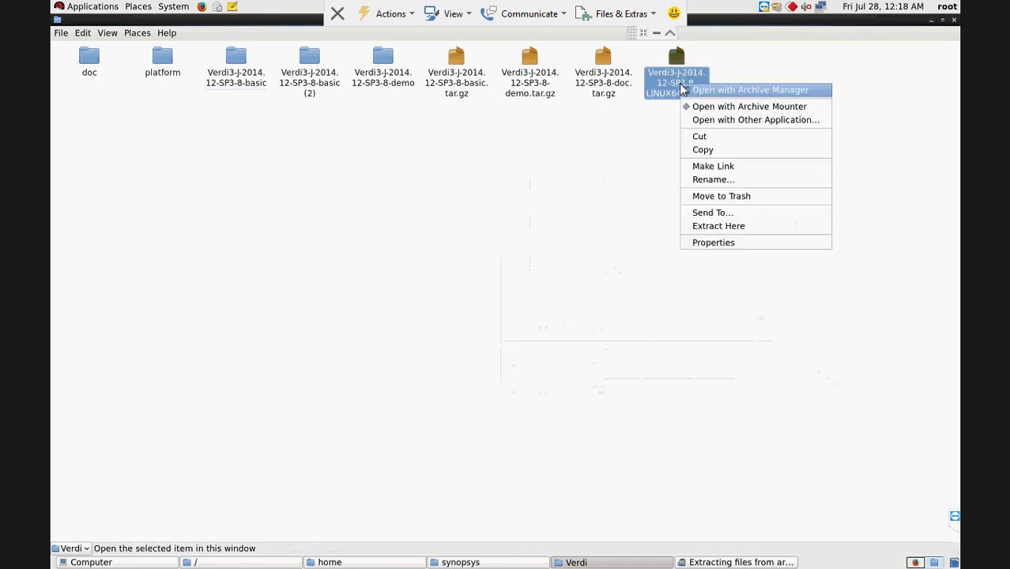
pyautogui.click(718, 227)
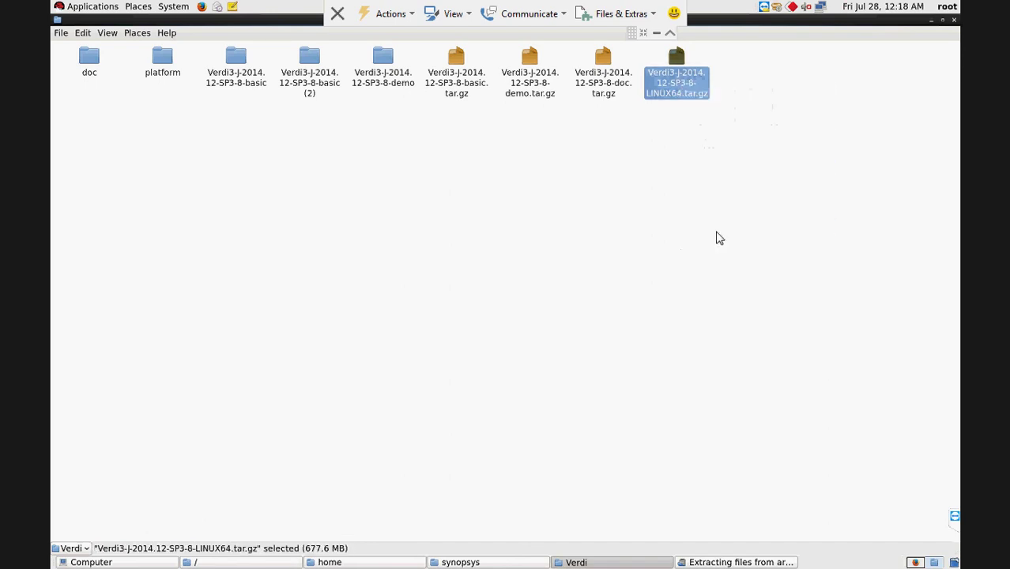
pyautogui.click(729, 562)
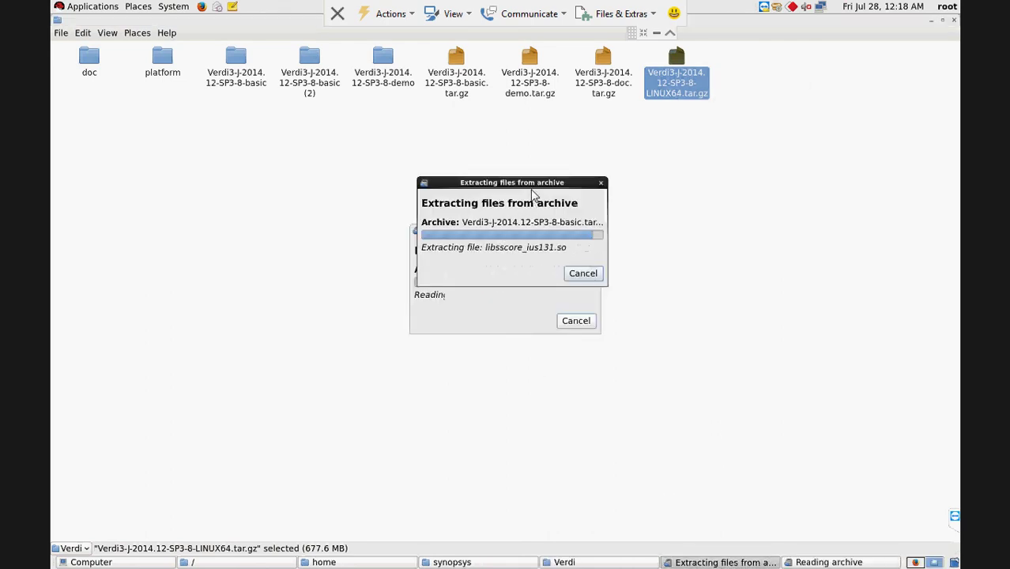
pyautogui.moveTo(533, 194); pyautogui.dragTo(820, 176)
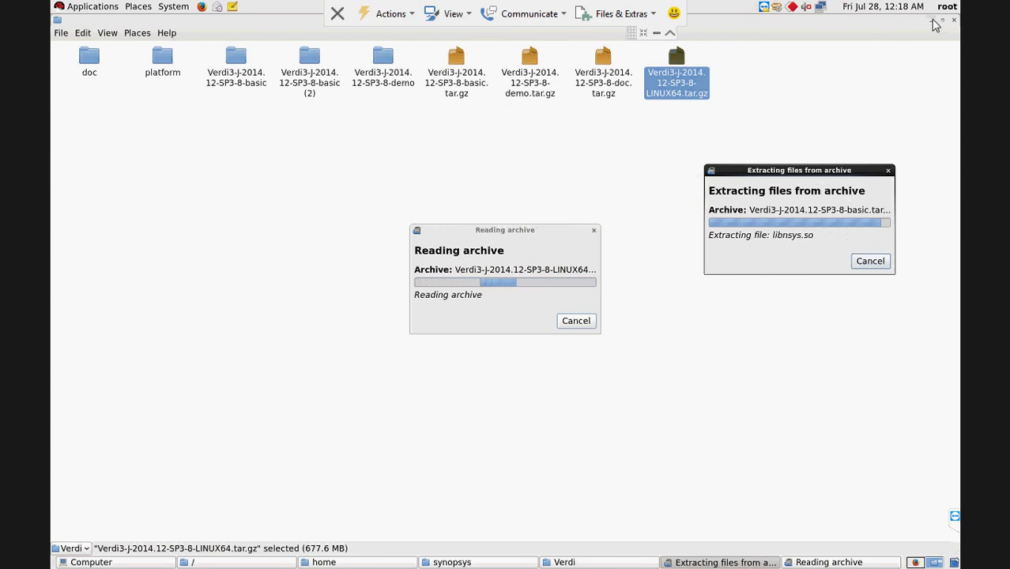
# Minimize the Verdi window and open the VCSmx folder in /home/synopsys in a maximized window to examine its package files
pyautogui.hotkey('alt', 'Up')
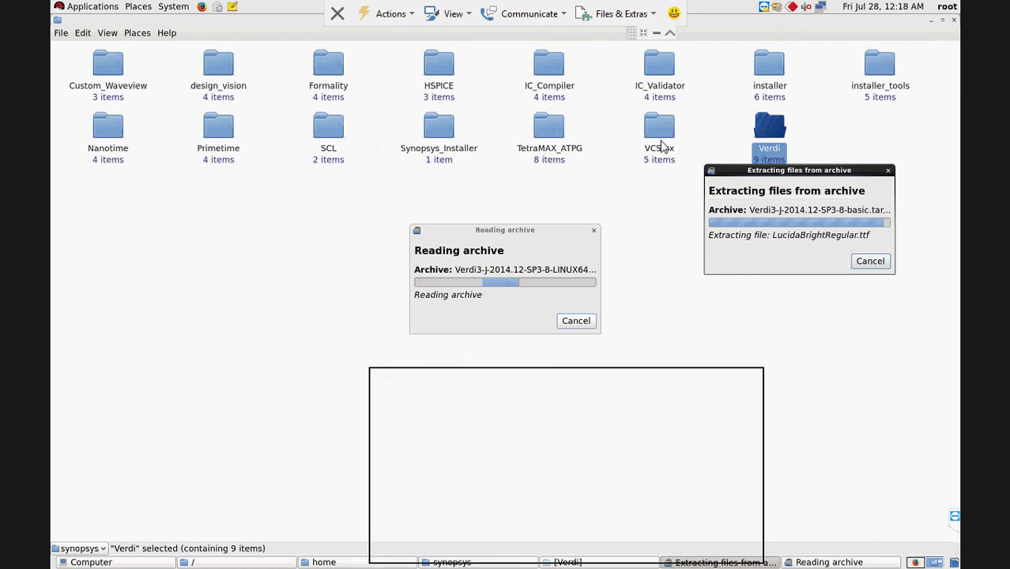
pyautogui.click(658, 132)
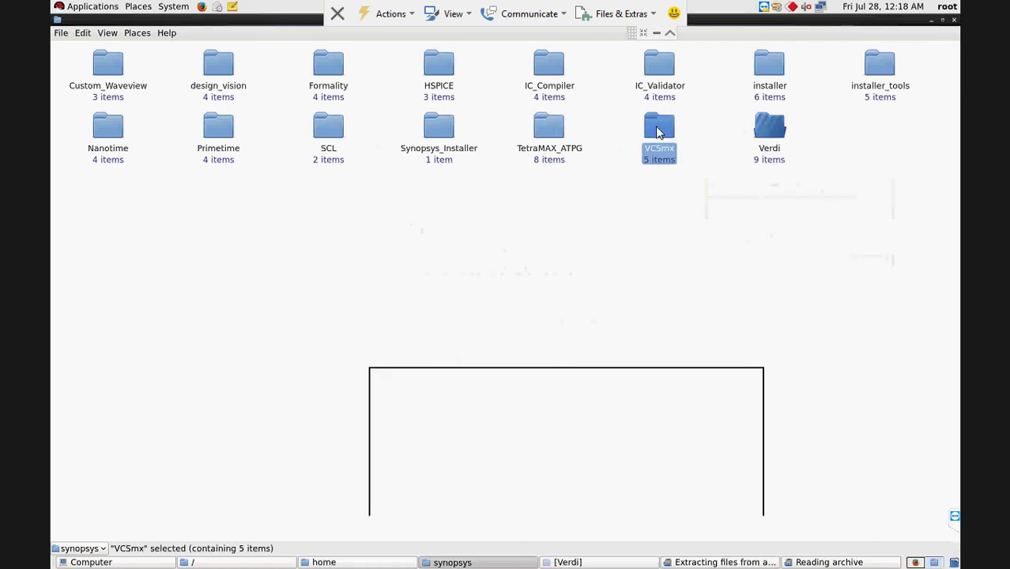
pyautogui.doubleClick(658, 132)
pyautogui.moveTo(541, 221); pyautogui.dragTo(544, 193)
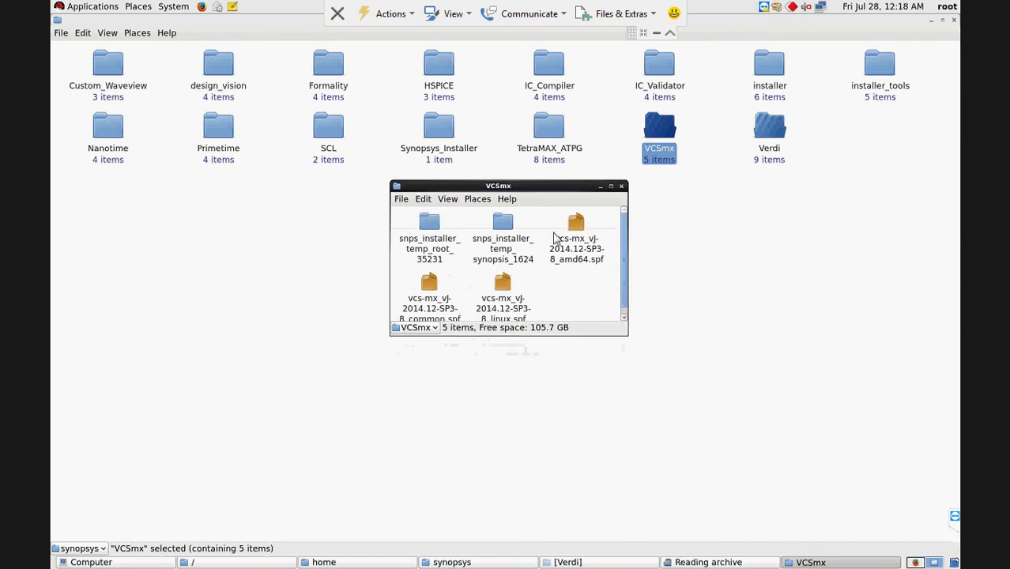
pyautogui.click(611, 187)
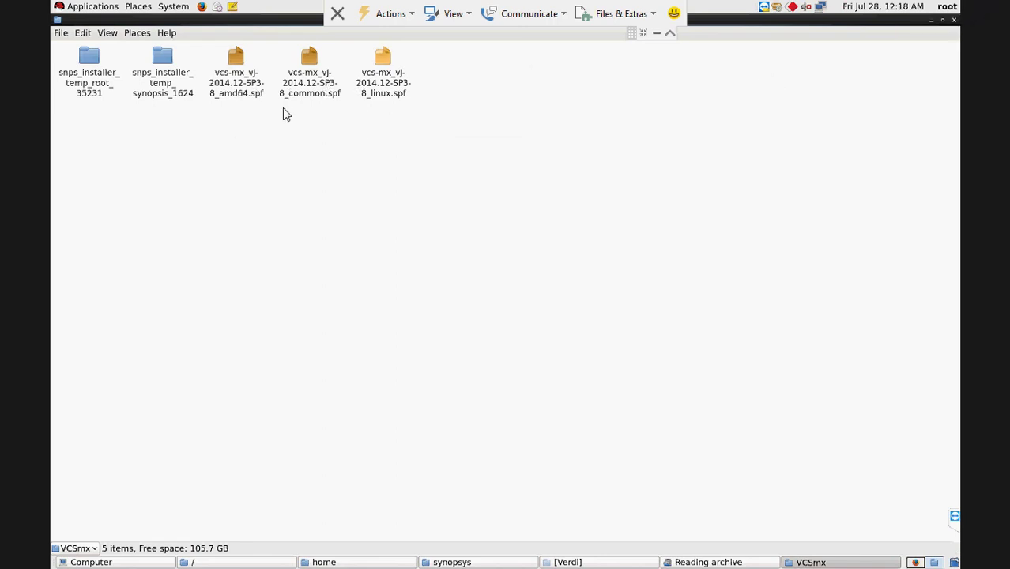
# Close the VCSmx window, examine the extracted folders inside Verdi, and close the Verdi and synopsys windows
pyautogui.click(953, 20)
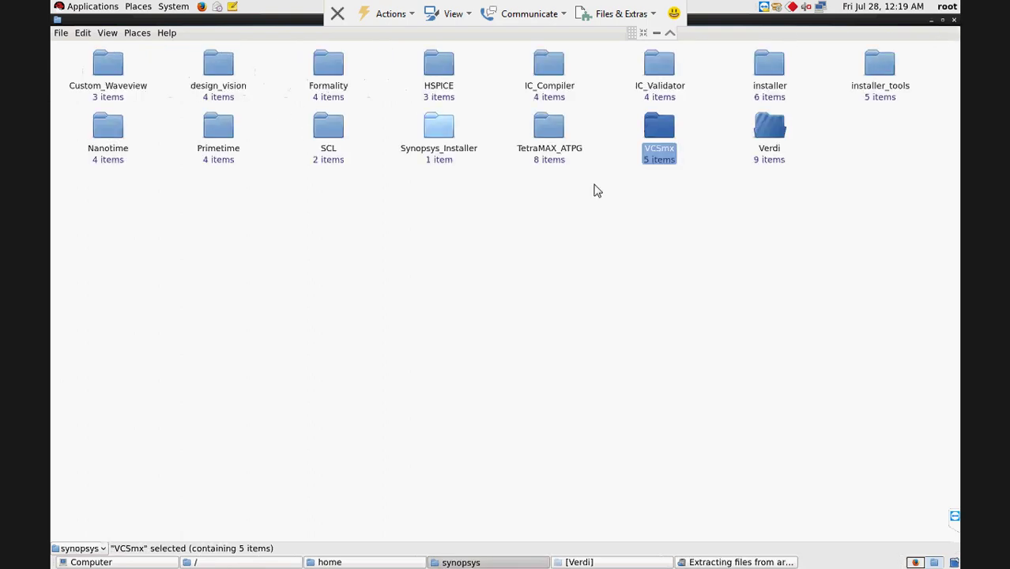
pyautogui.doubleClick(770, 130)
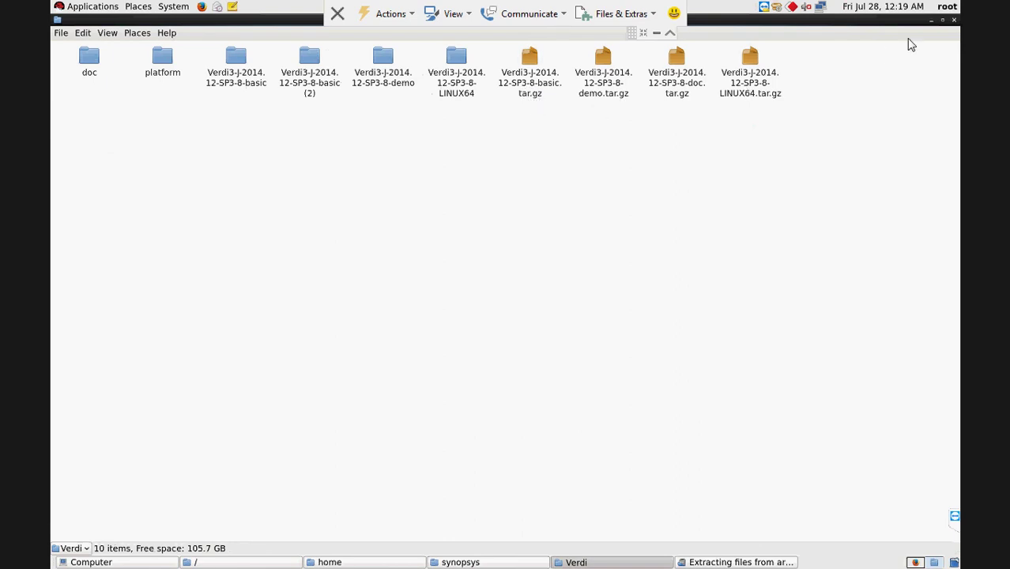
pyautogui.click(952, 22)
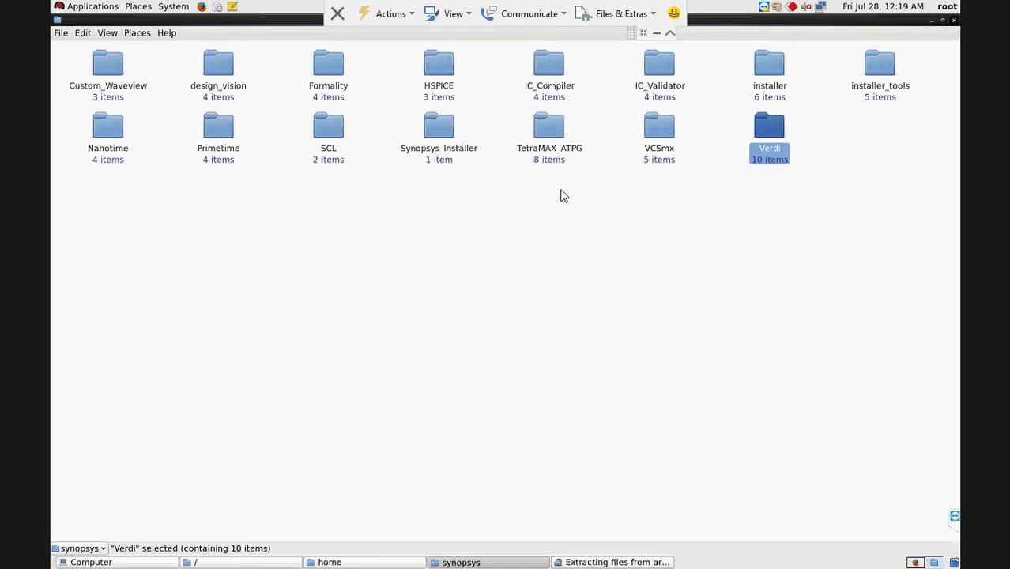
pyautogui.hotkey('ctrl', 'w')
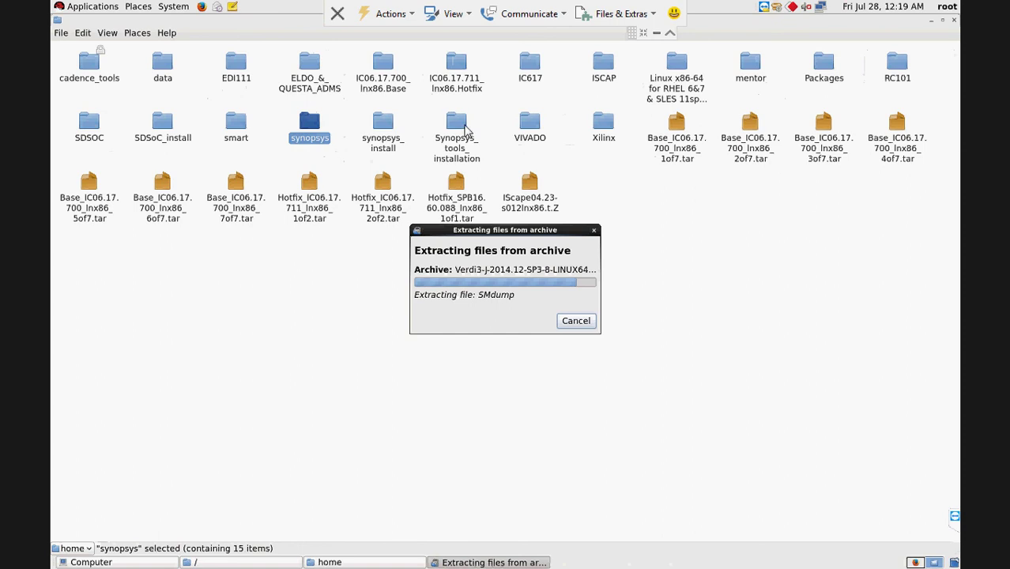
# Examine the tool folders inside /home/Synopsys_tools_installation in a maximized window, and close it
pyautogui.doubleClick(459, 126)
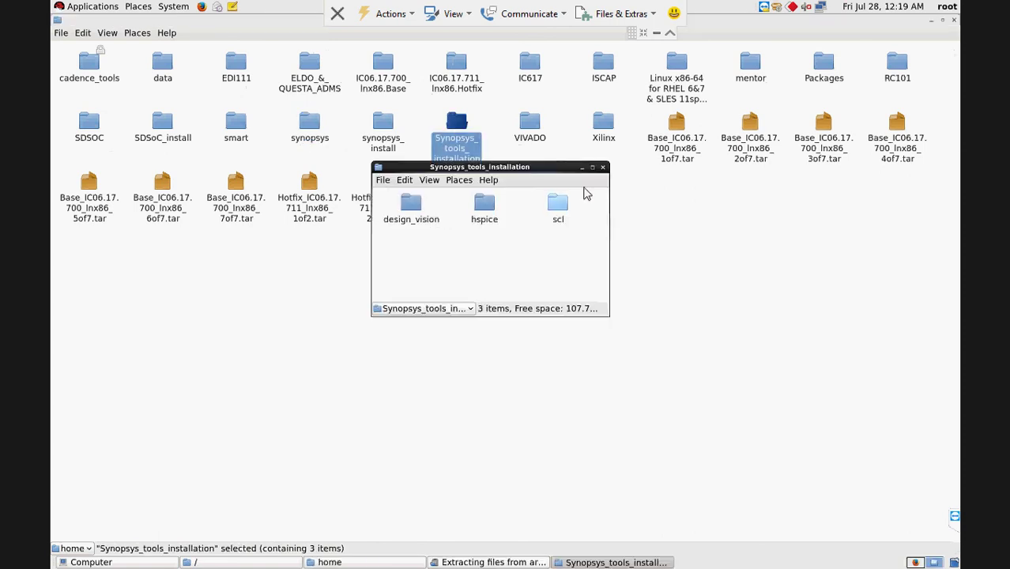
pyautogui.click(592, 166)
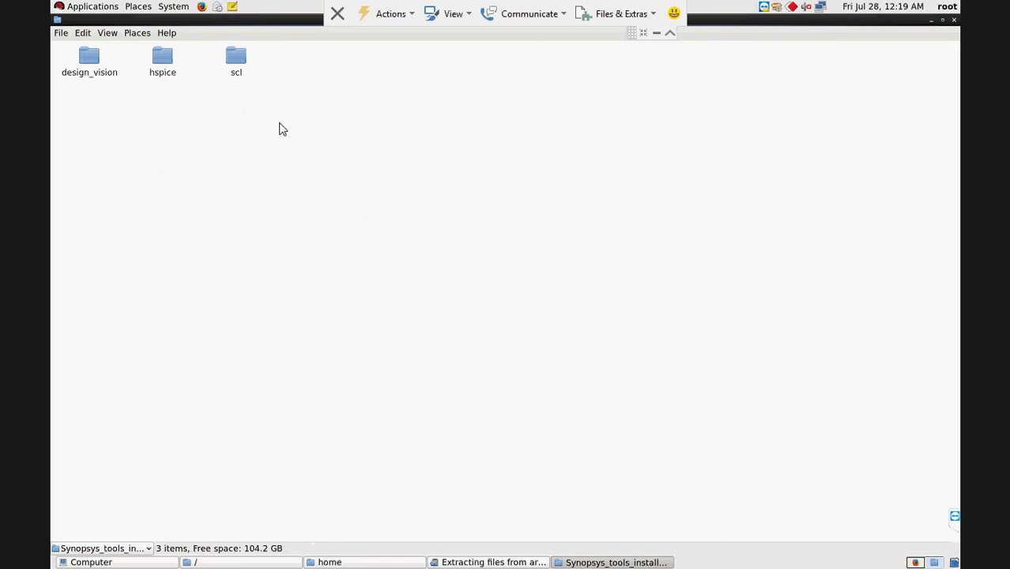
pyautogui.click(953, 23)
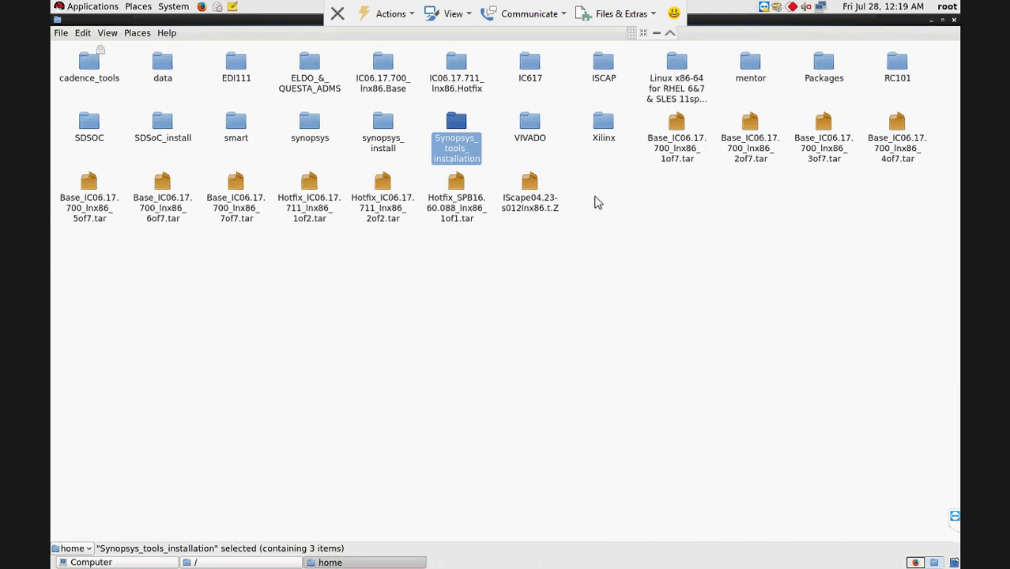
# Open the synopsys folder in /home and take the remote session out of full-screen view
pyautogui.doubleClick(308, 126)
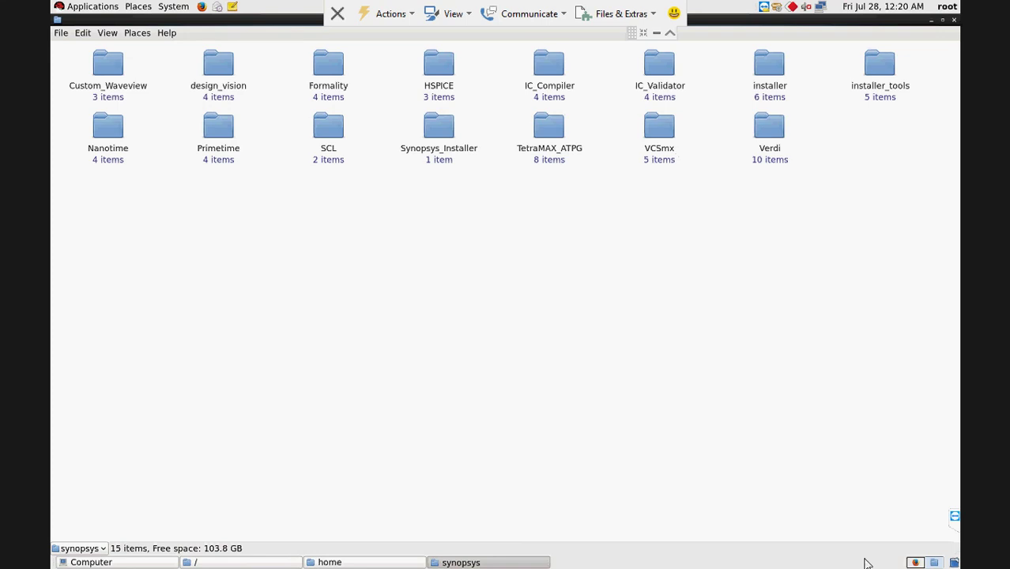
pyautogui.click(643, 33)
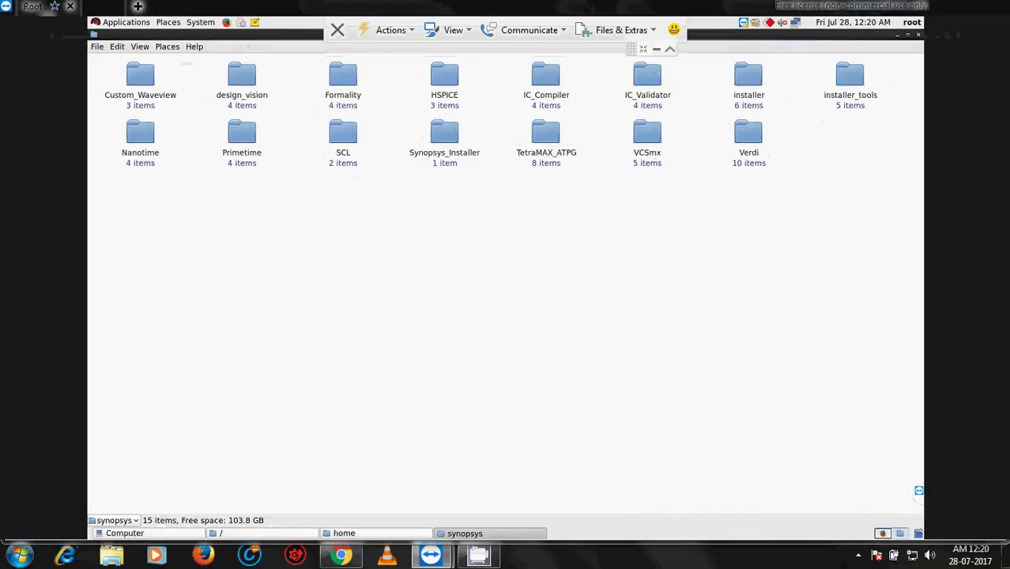
pyautogui.click(857, 556)
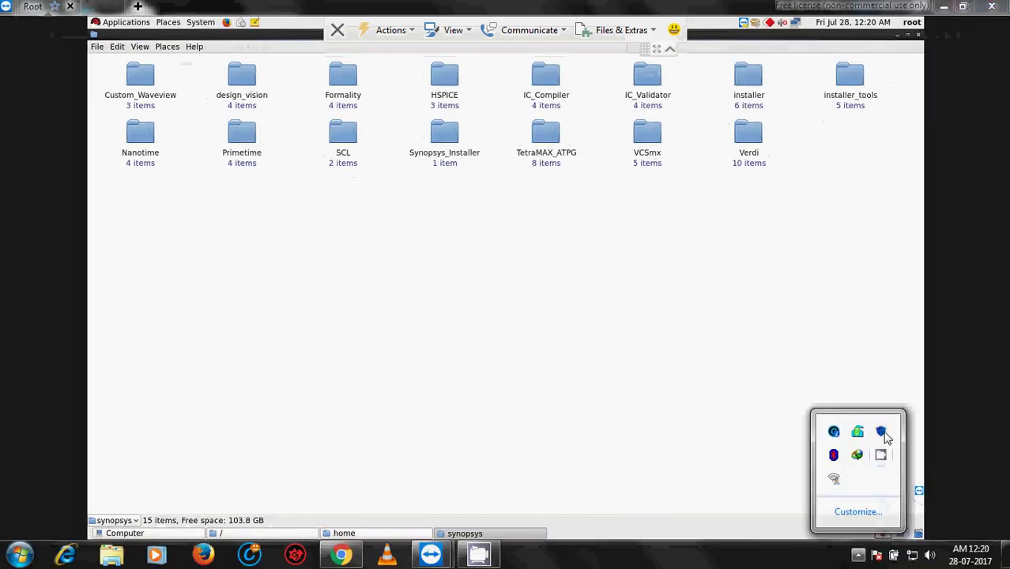